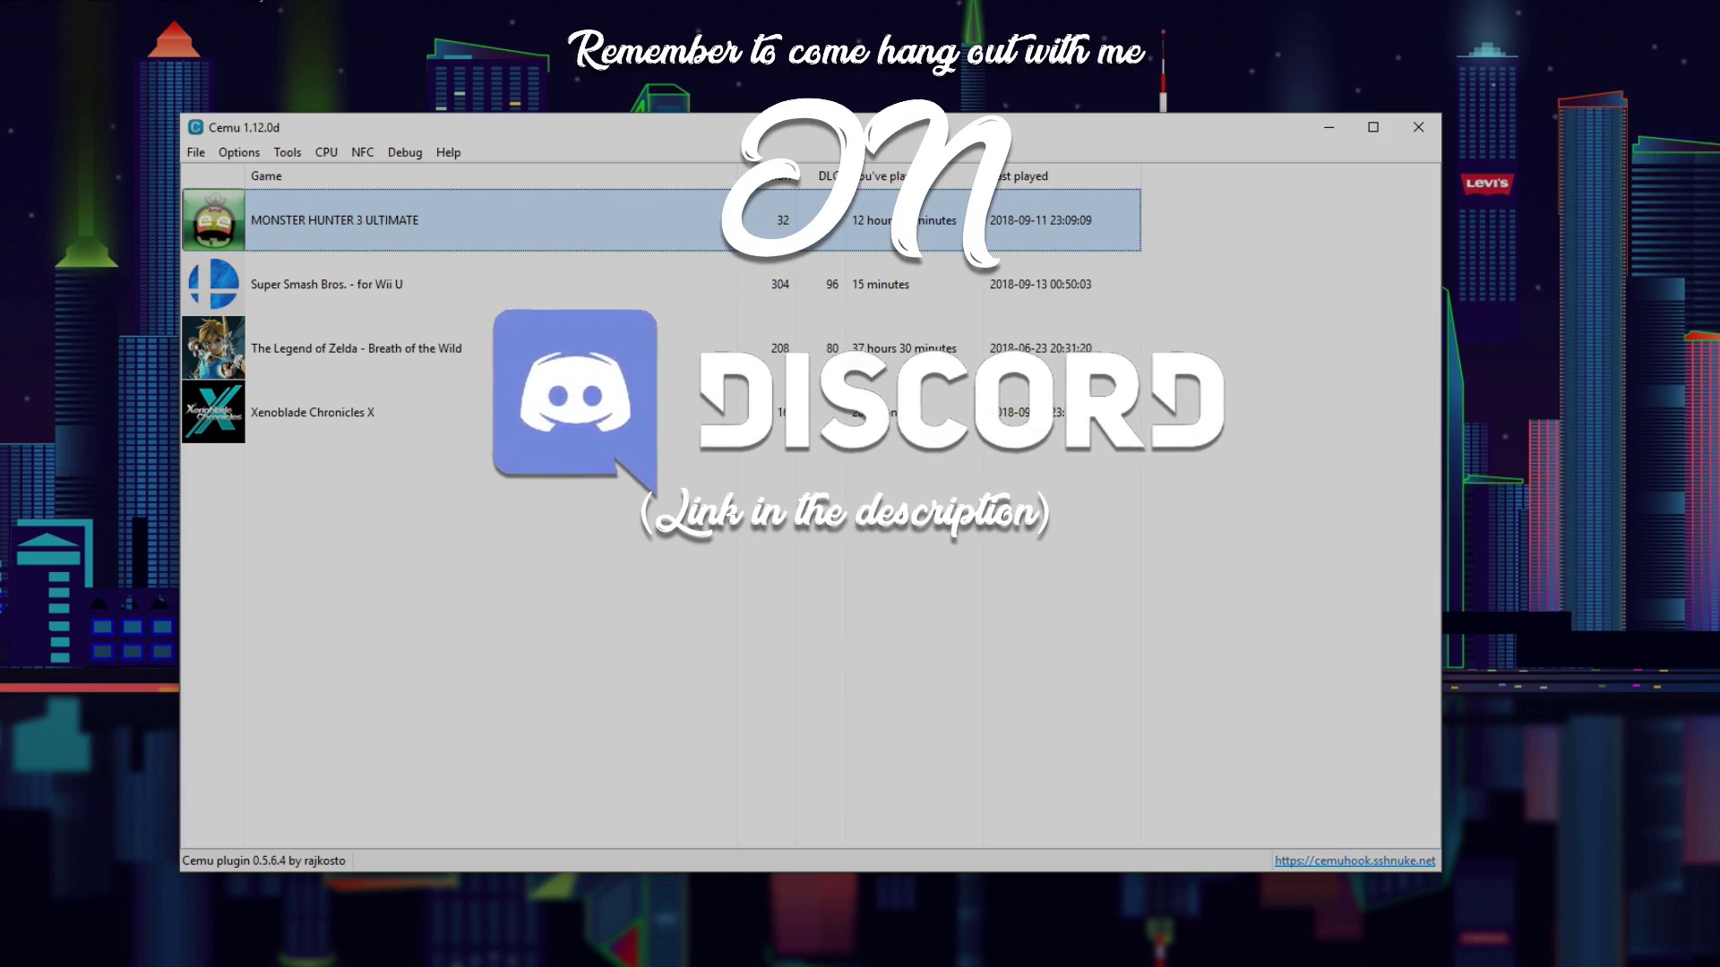
Switch to File Explorer and open the precompiled folder inside cemu_1.12.0's shaderCache folder.
{"action": "key", "text": "alt+Tab"}
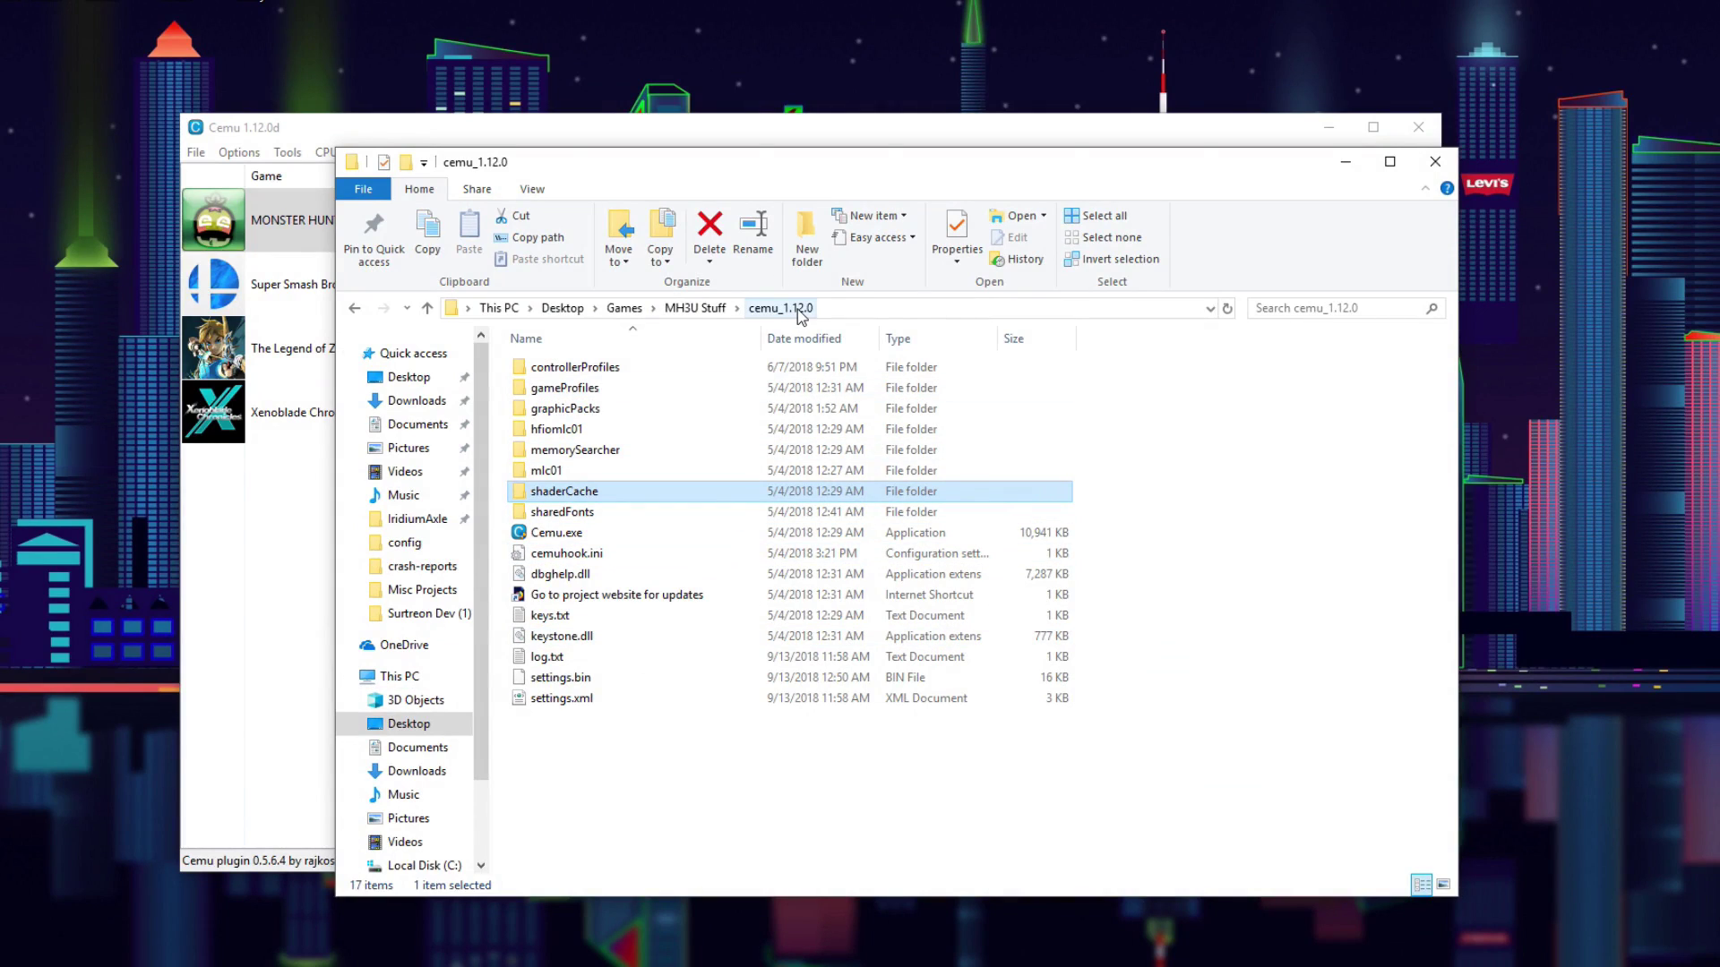
{"action": "double_click", "coordinate": [553, 493]}
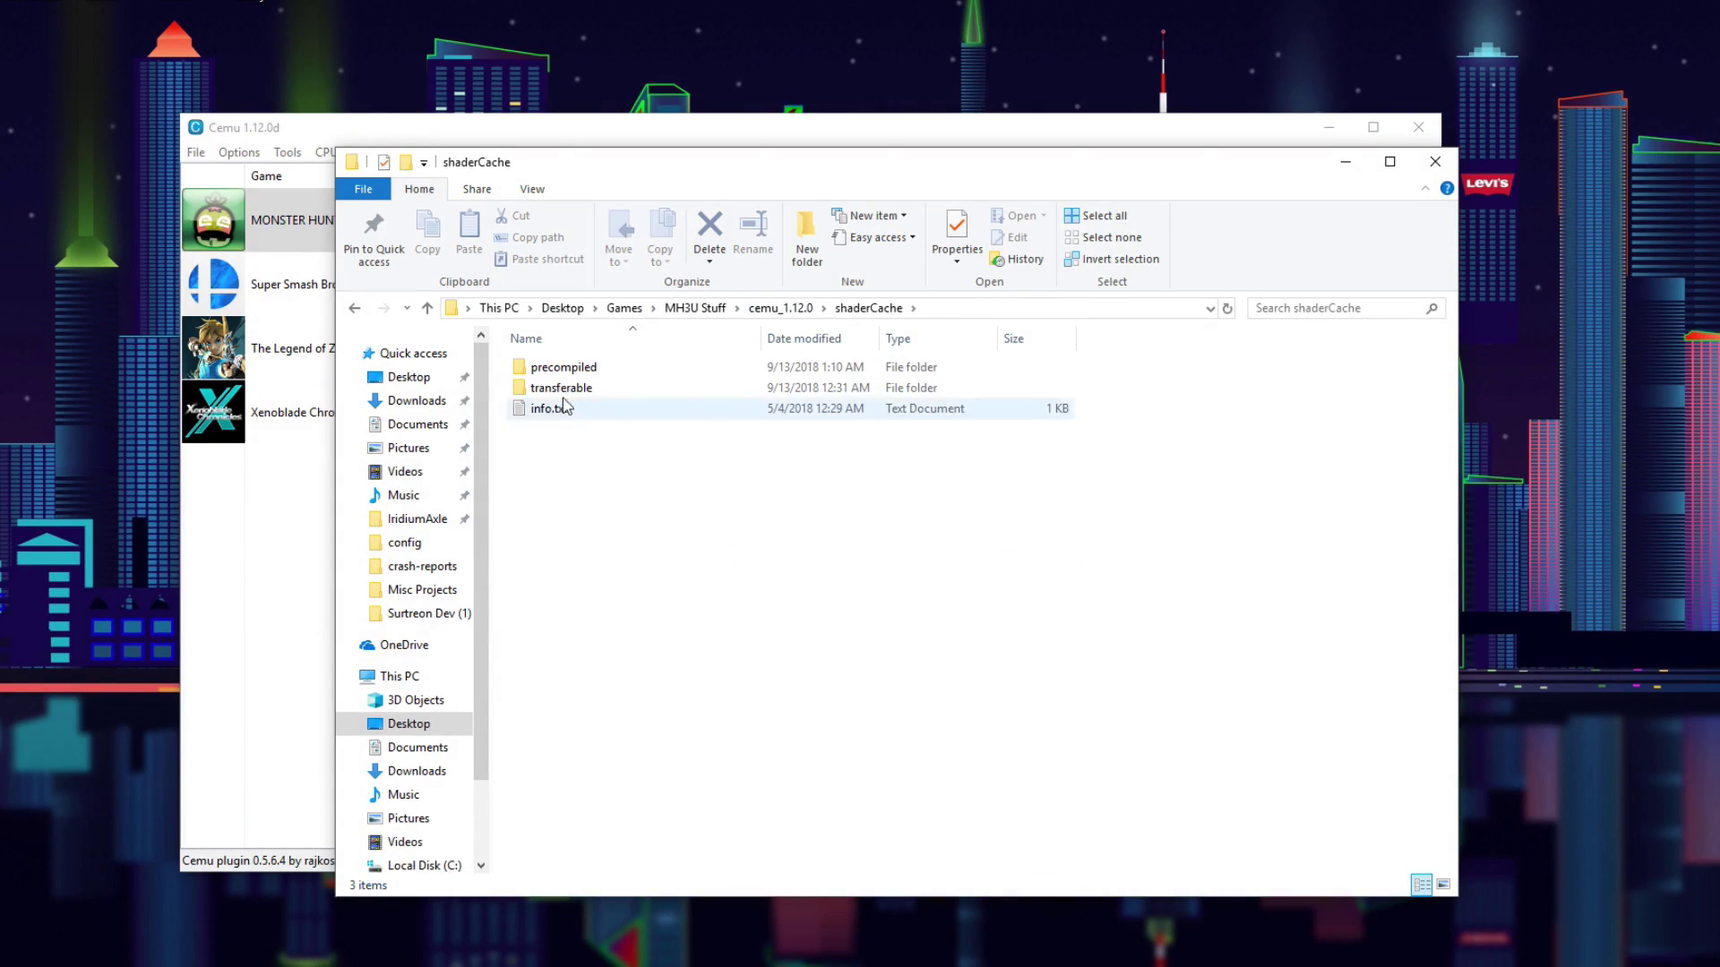
{"action": "double_click", "coordinate": [559, 369]}
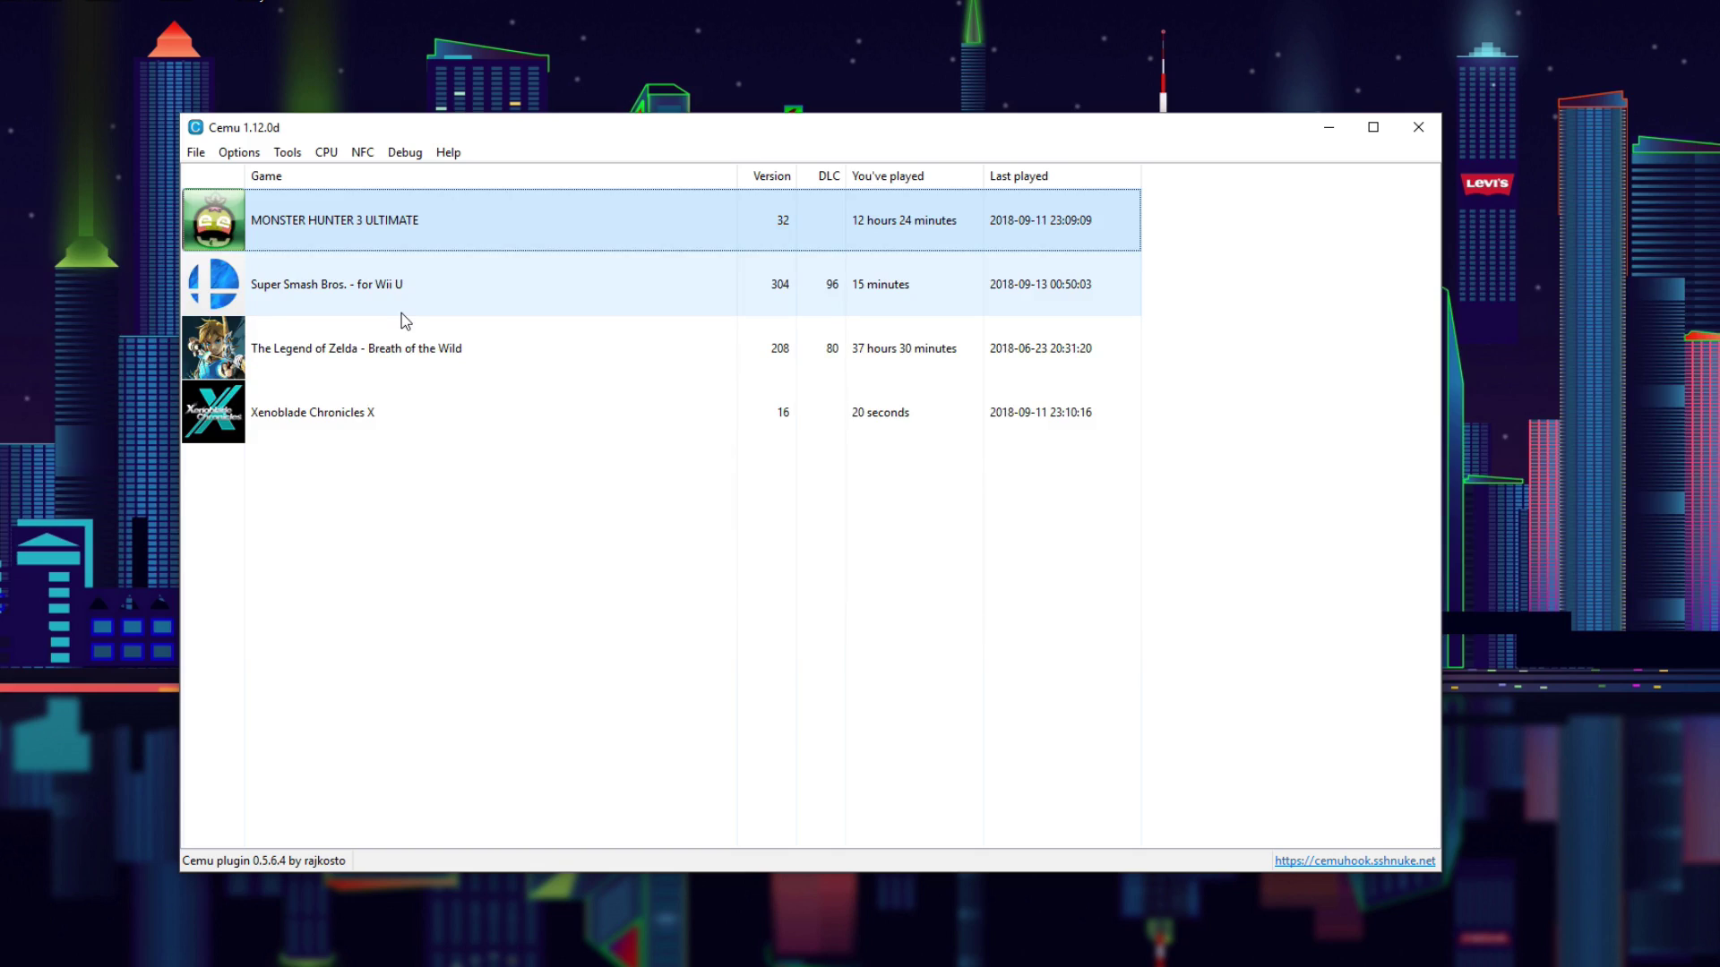
Launch Super Smash Bros. for Wii U in Cemu and enter the 8-Player Smash fighter selection.
{"action": "double_click", "coordinate": [354, 308]}
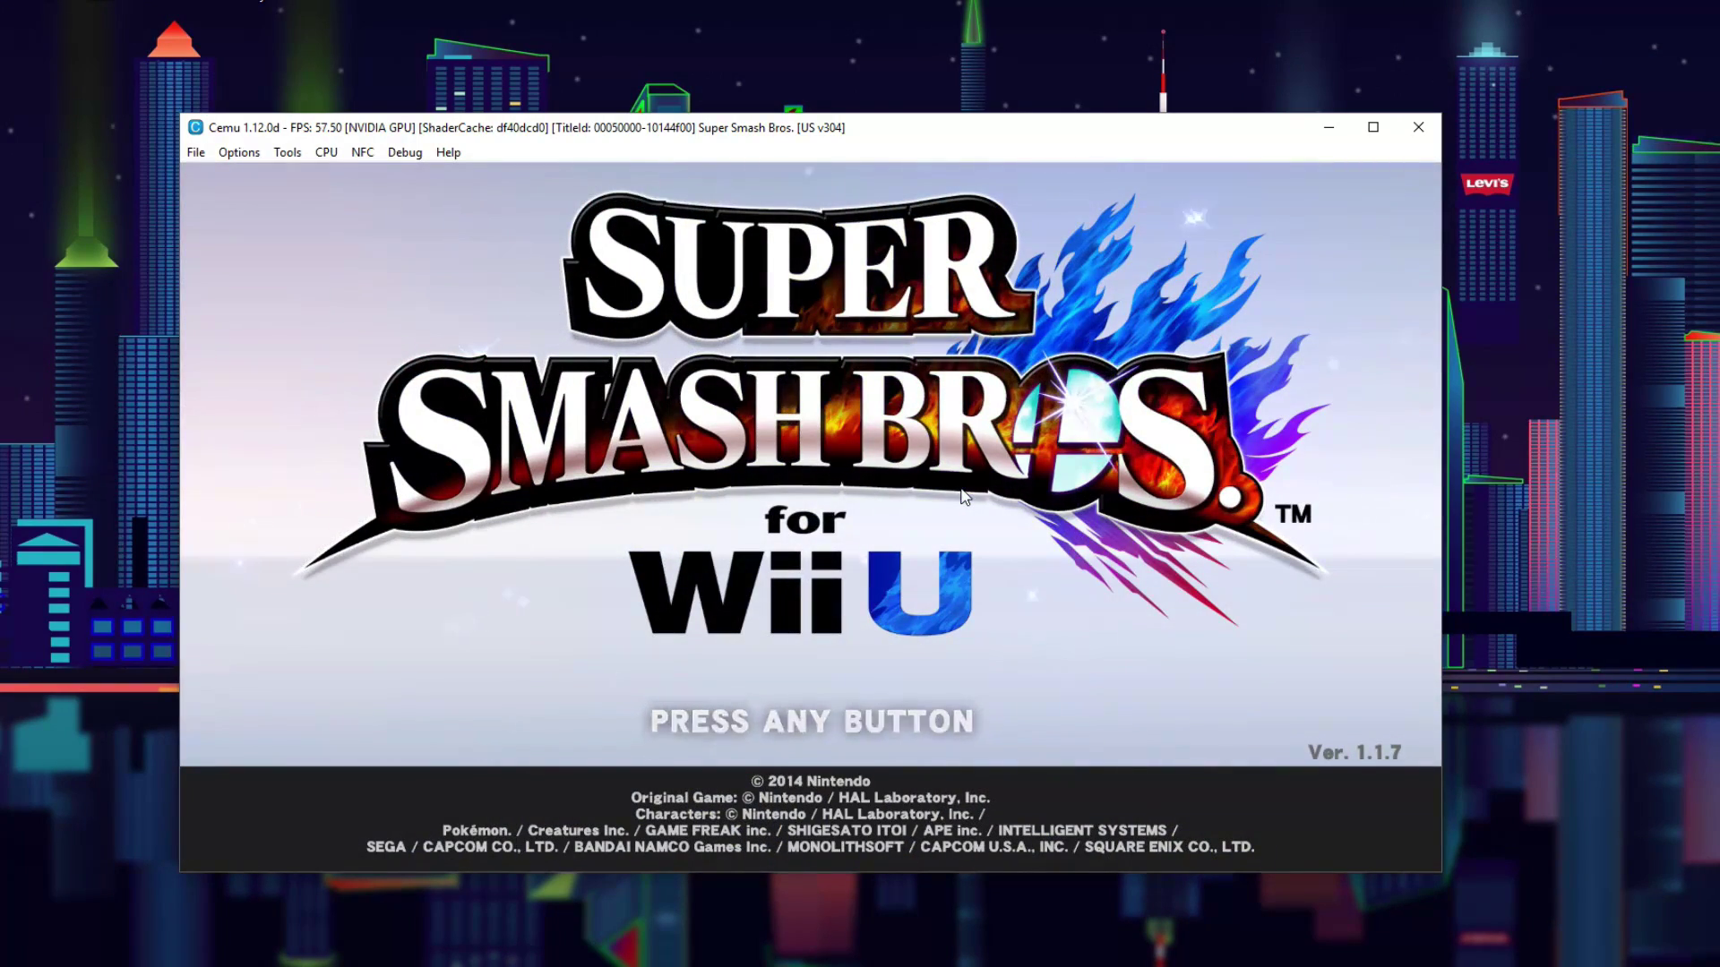
{"action": "key", "text": "Return"}
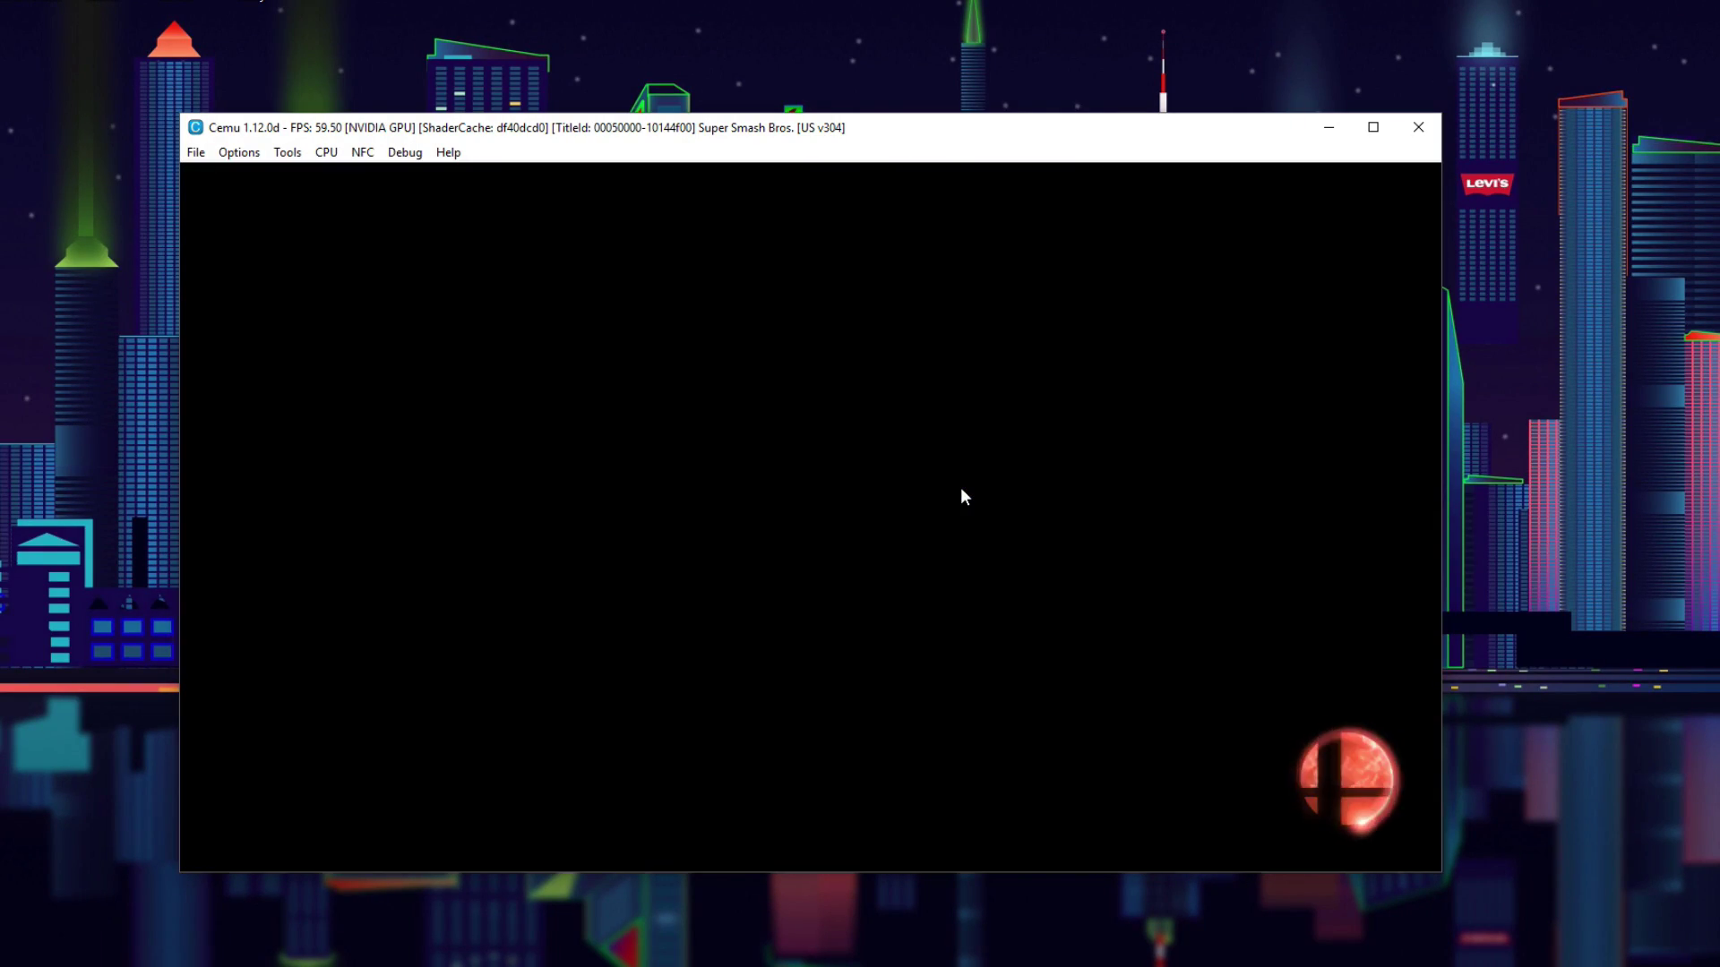
{"action": "key", "text": "Return"}
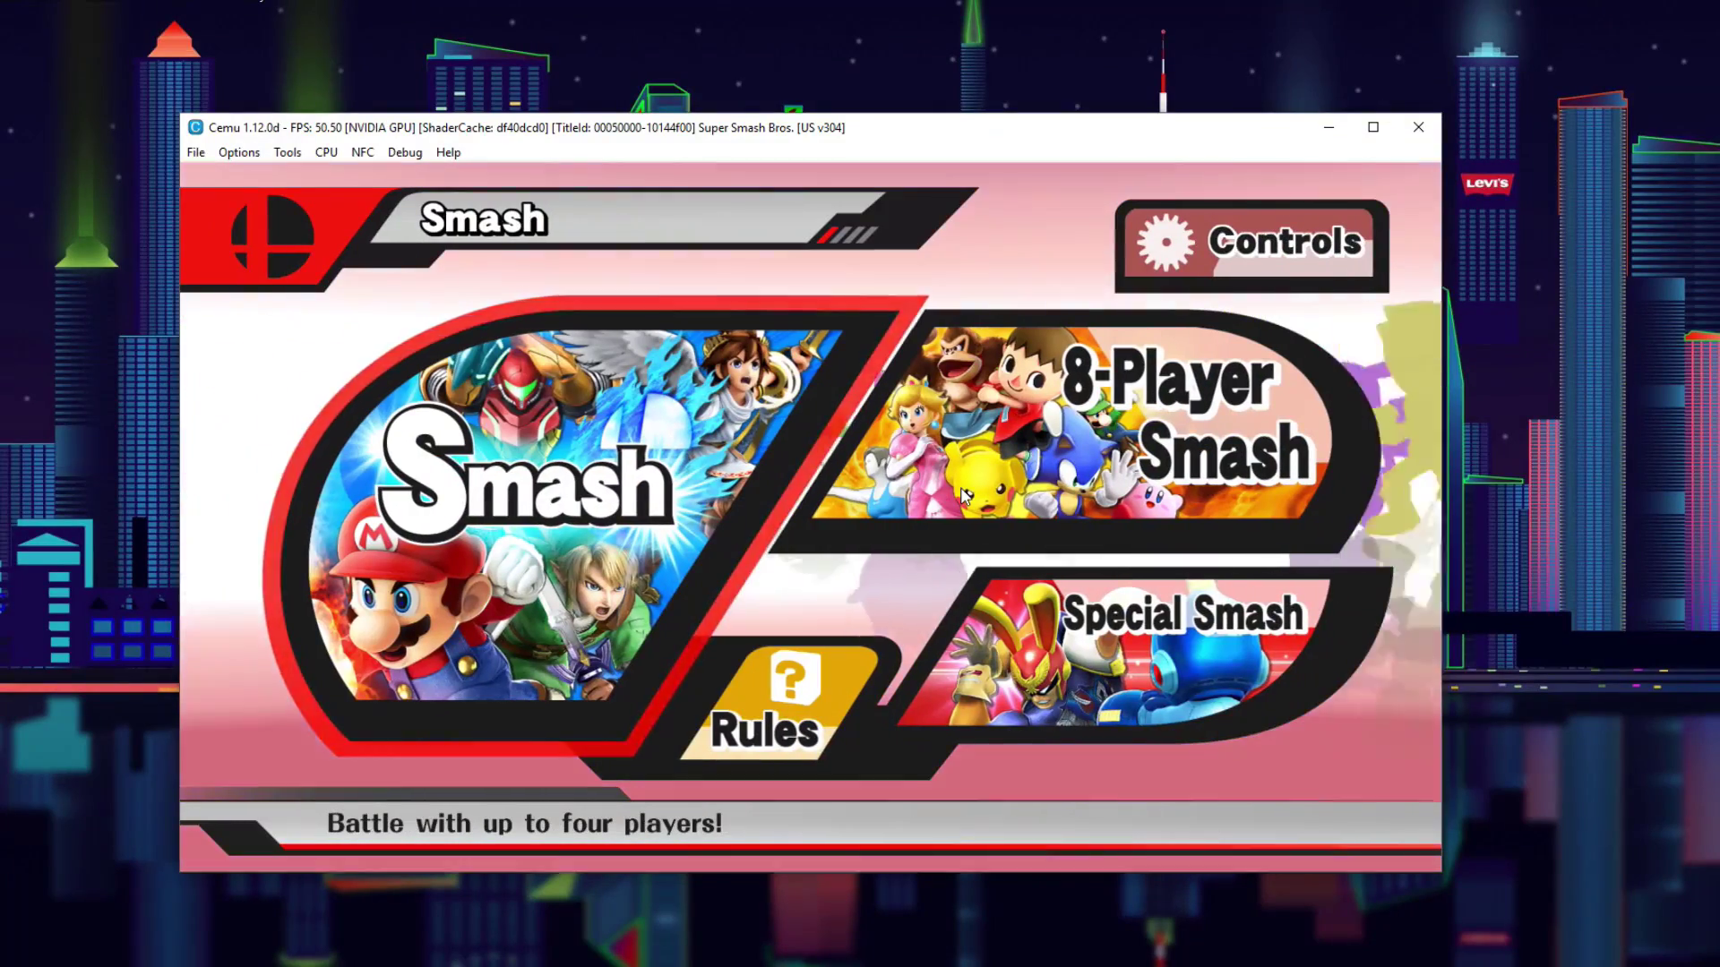
{"action": "key", "text": "Right"}
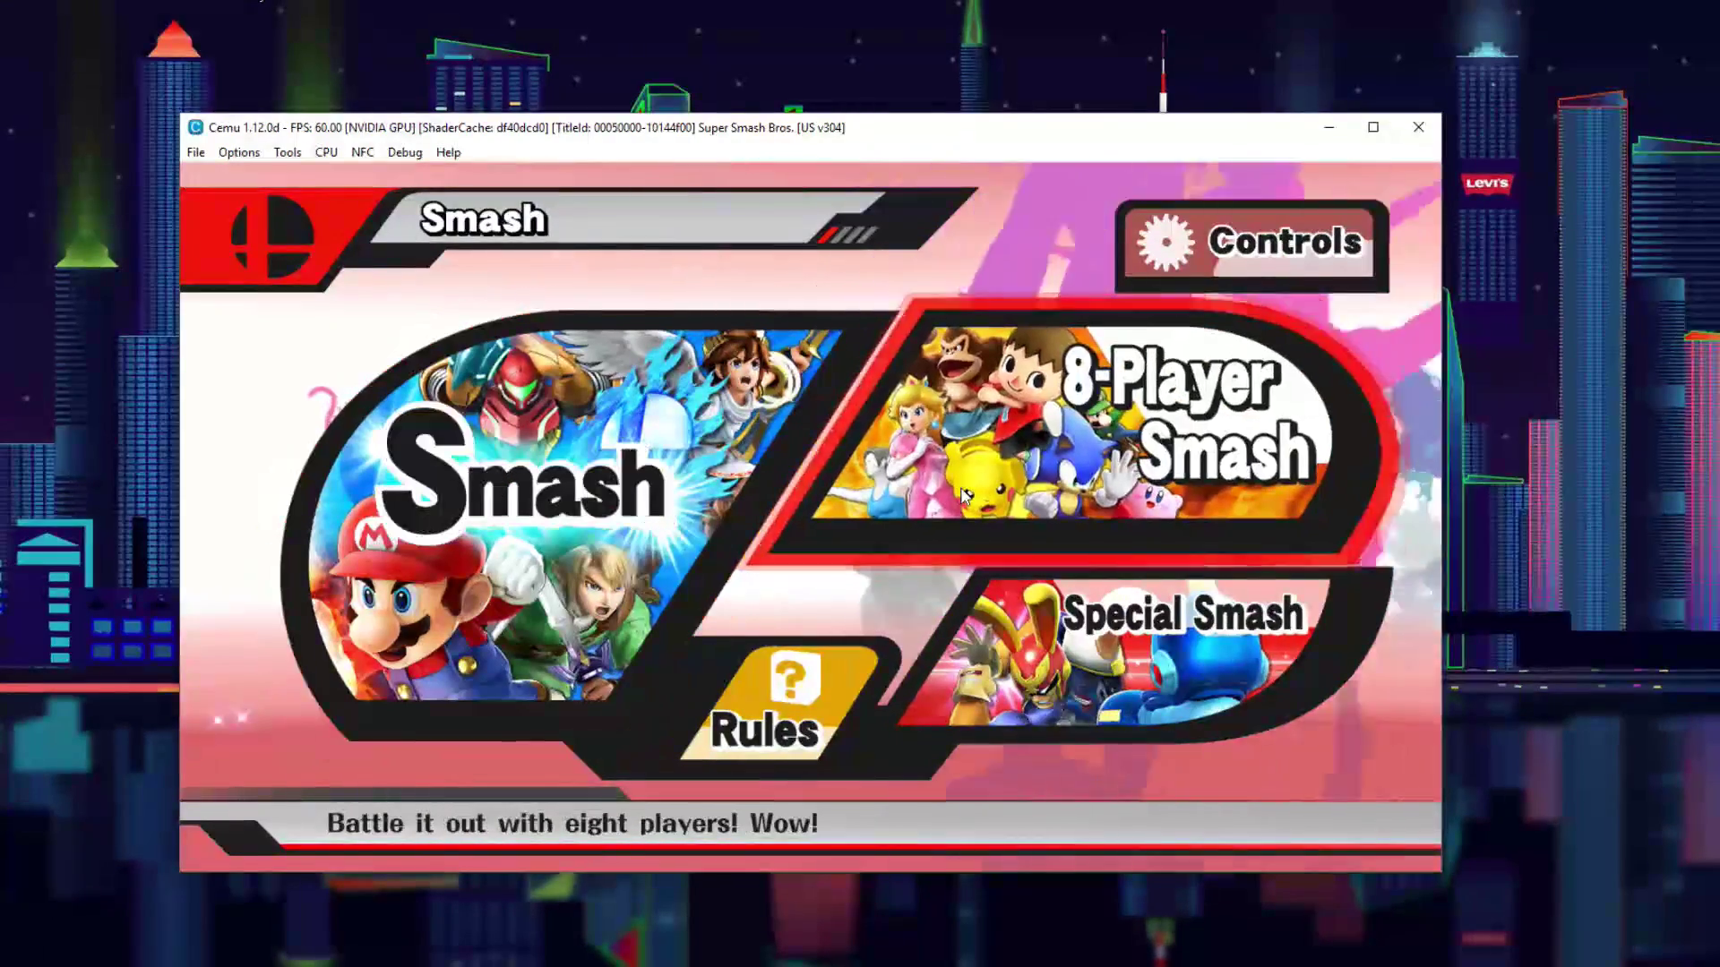
{"action": "key", "text": "Return"}
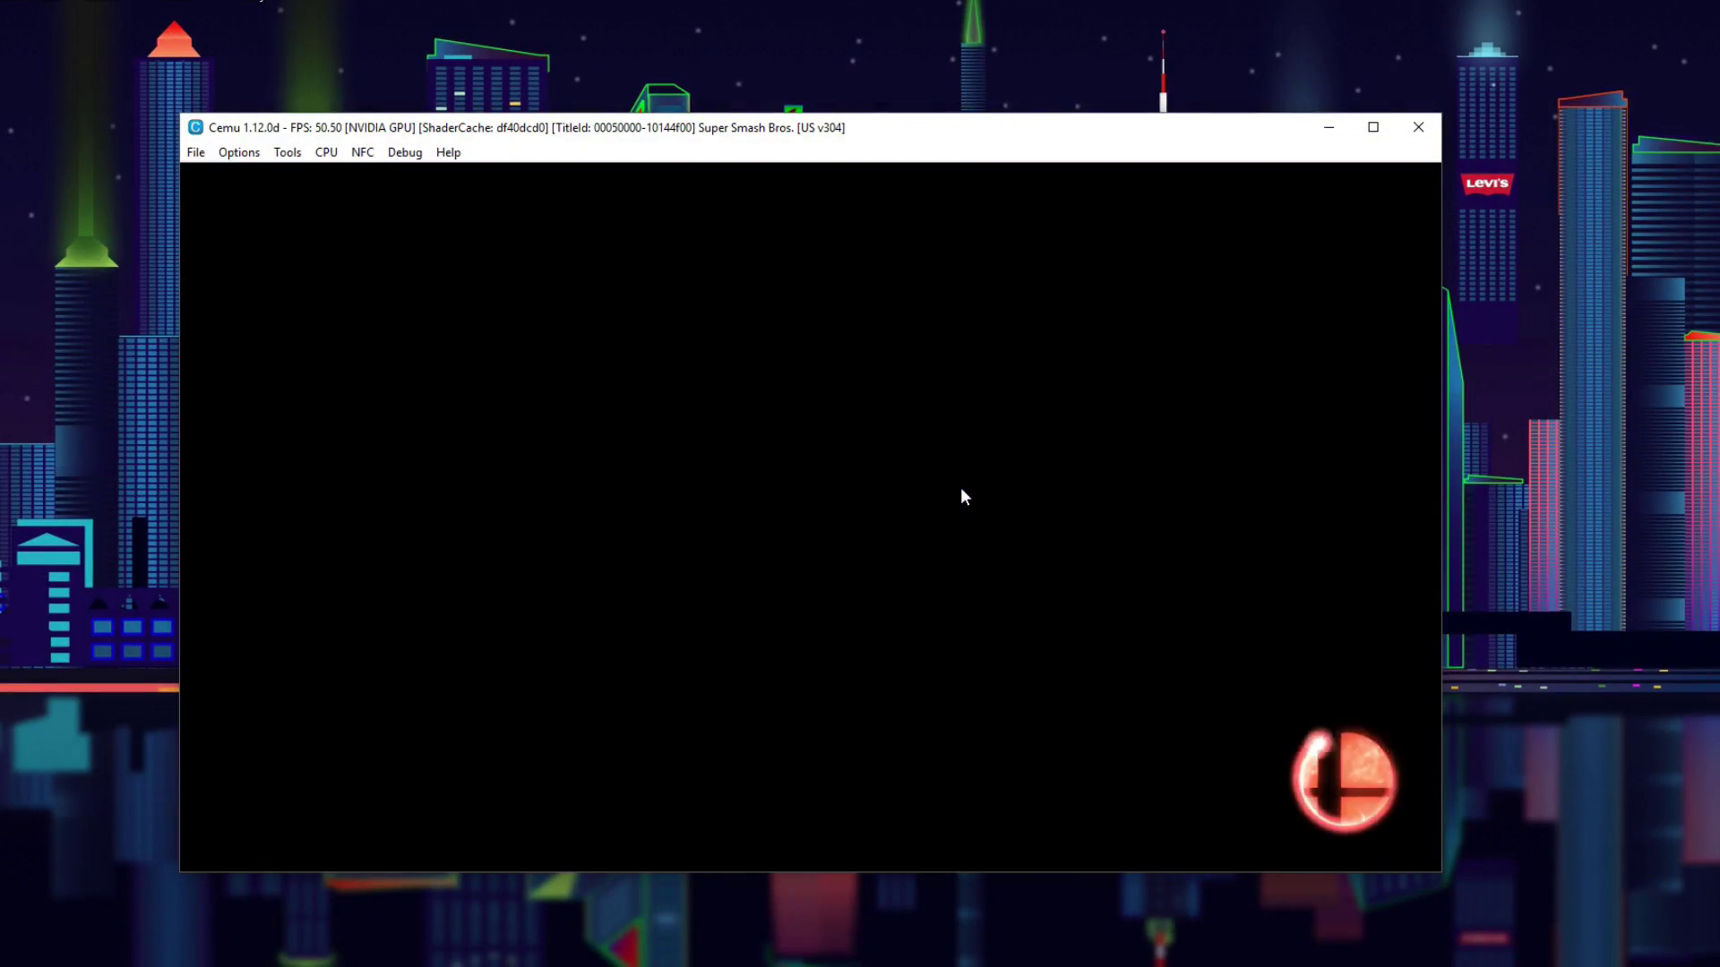
{"action": "key", "text": "Return"}
Set the 8-Player Smash match time to infinite.
{"action": "key", "text": "Up"}
{"action": "key", "text": "Right"}
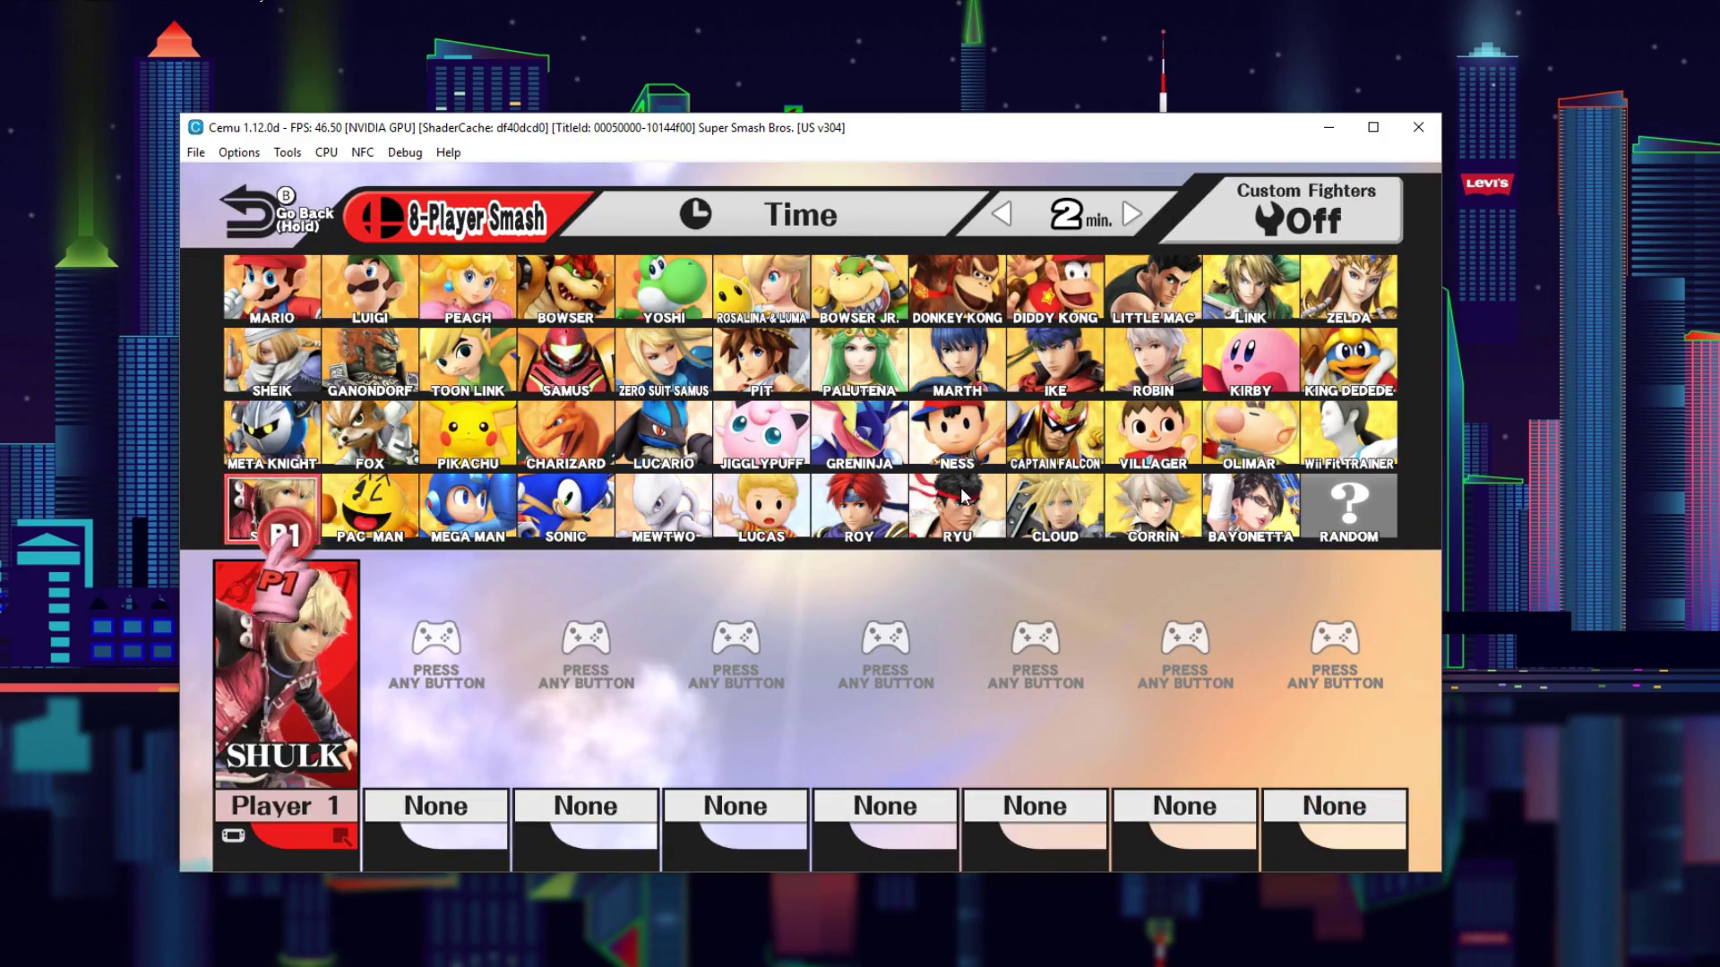
{"action": "key", "text": "Up"}
{"action": "key", "text": "Right"}
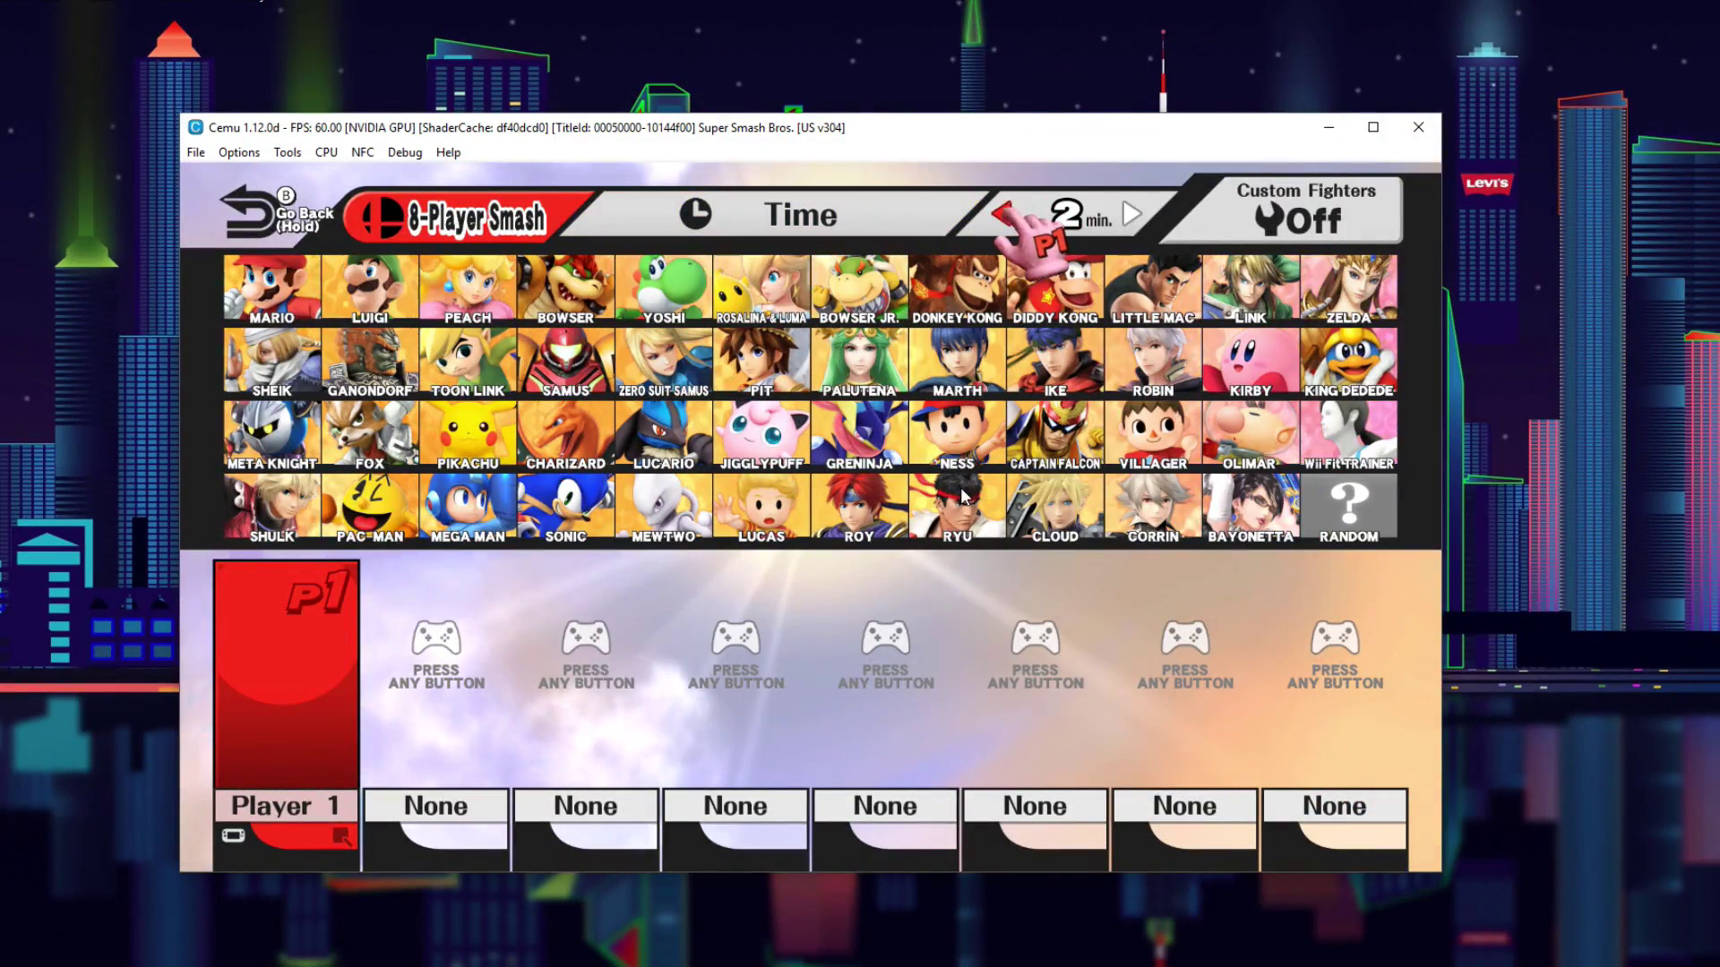
{"action": "key", "text": "Return"}
{"action": "key", "text": "Return"}
{"action": "key", "text": "Left"}
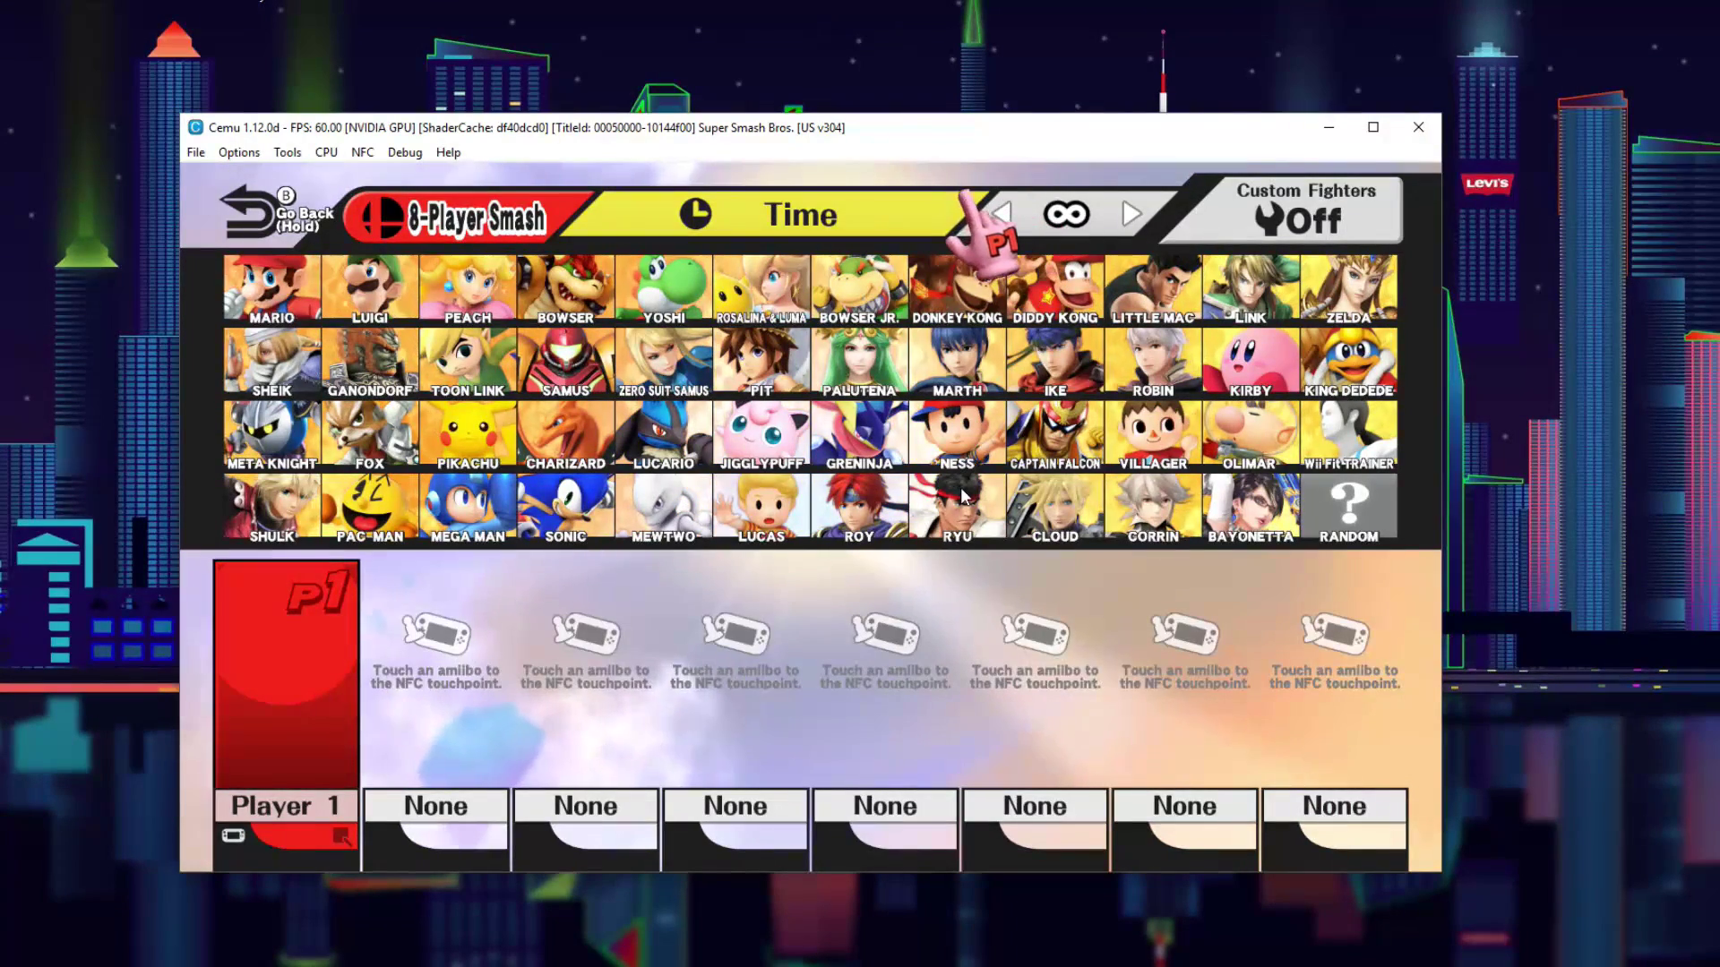
Review the Item Switch settings in the match rules and return to the fighter selection.
{"action": "key", "text": "Return"}
{"action": "key", "text": "Down"}
{"action": "key", "text": "Down"}
{"action": "key", "text": "Down"}
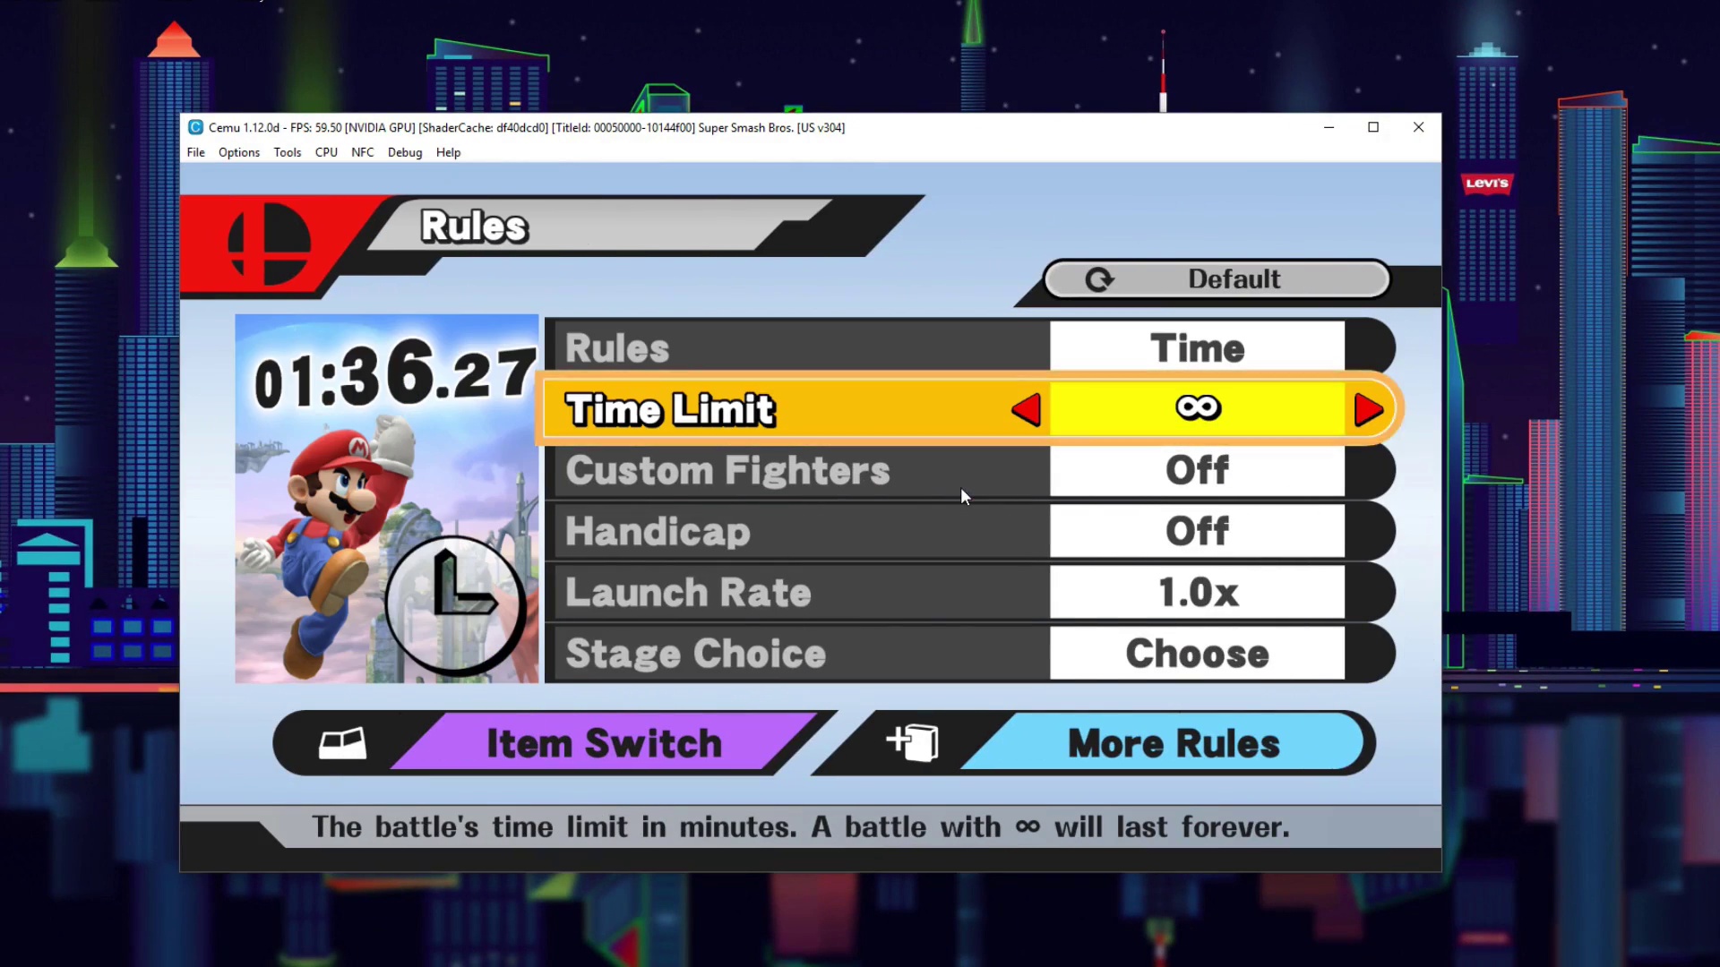
{"action": "key", "text": "Down"}
{"action": "key", "text": "Down"}
{"action": "key", "text": "Down"}
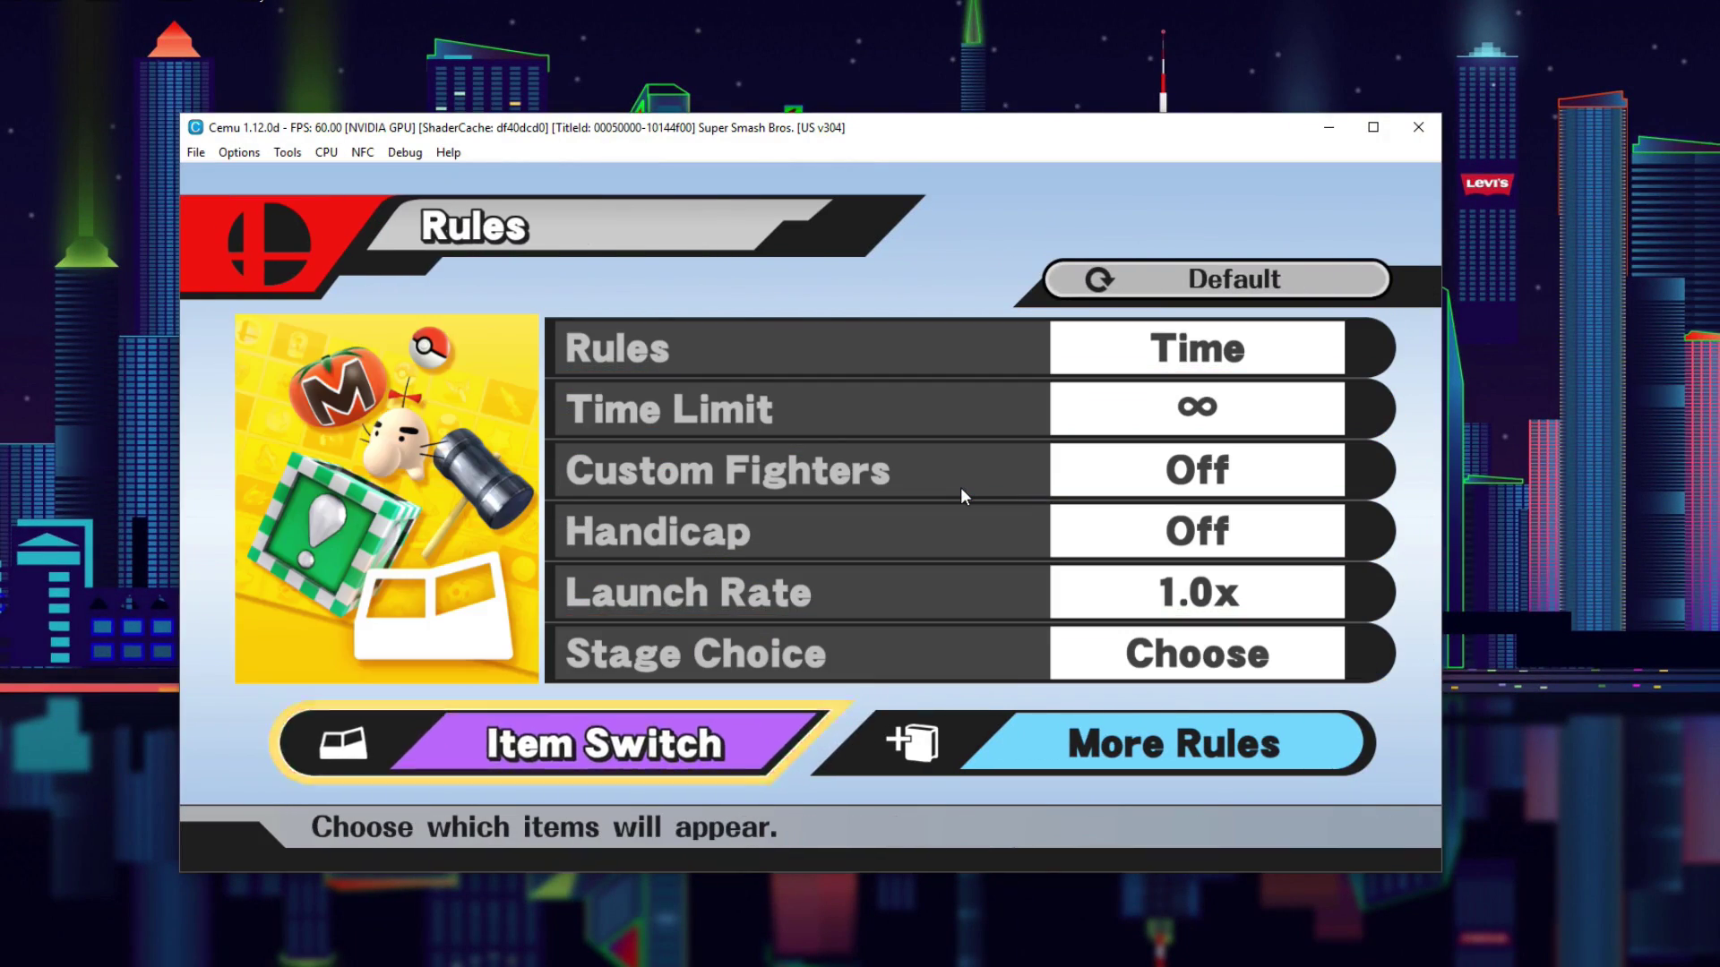
{"action": "key", "text": "Return"}
{"action": "key", "text": "Down"}
{"action": "key", "text": "Left"}
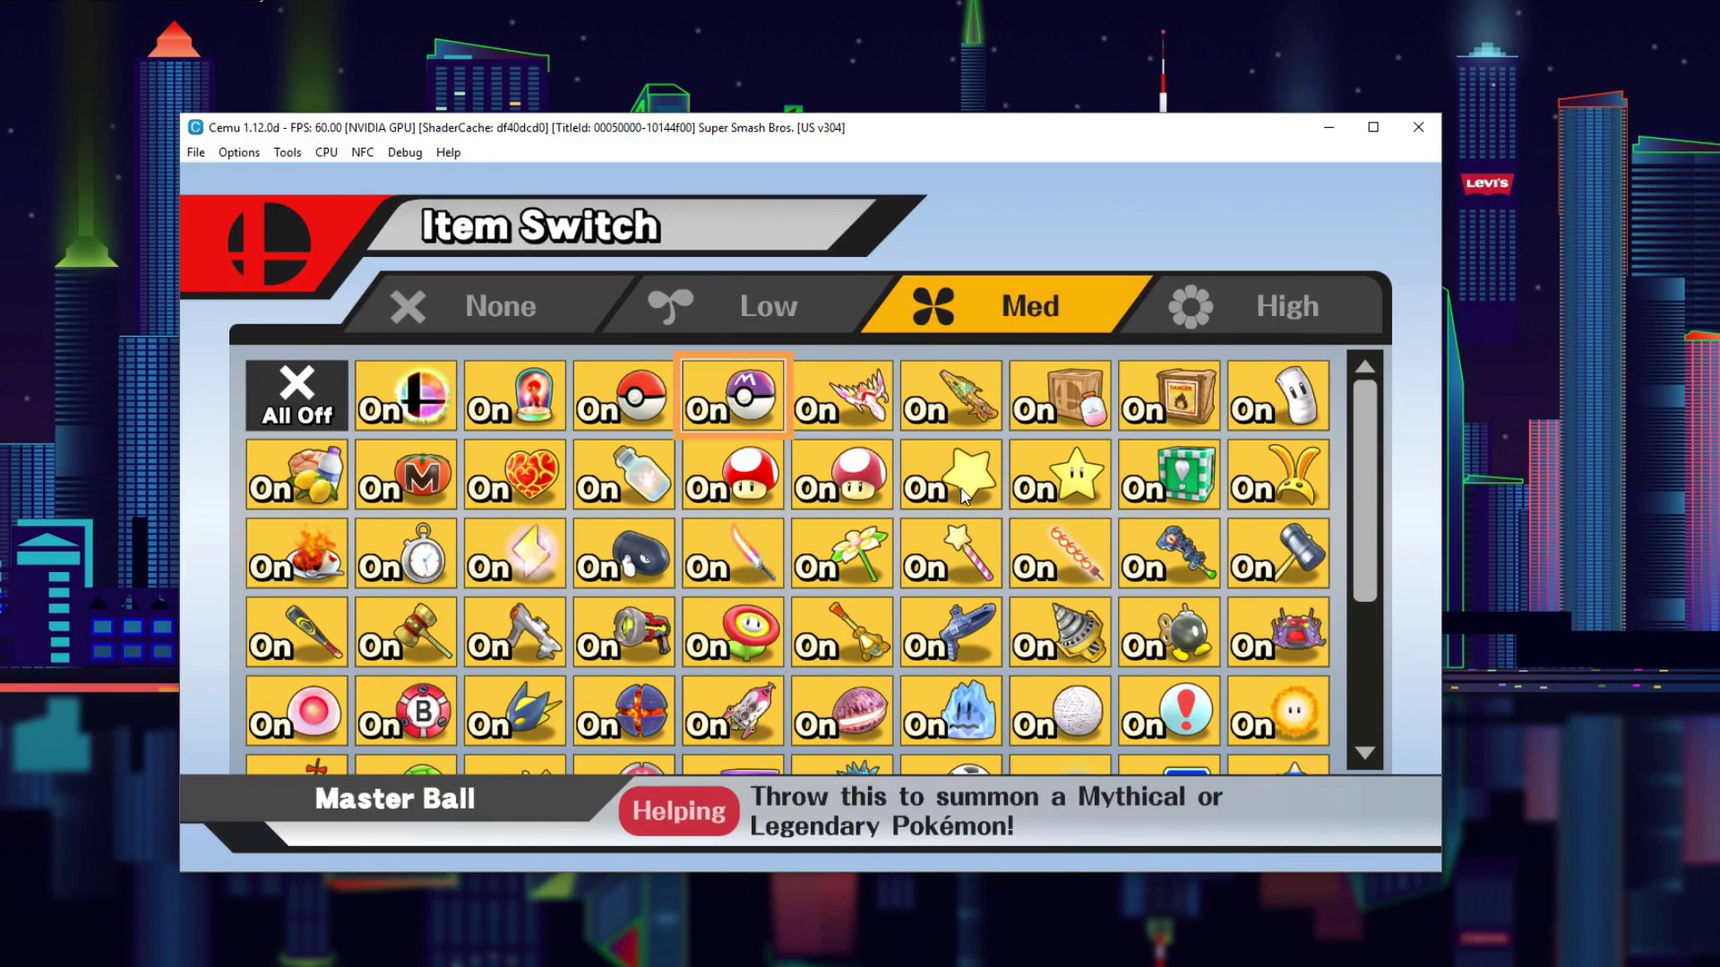
{"action": "key", "text": "Up"}
{"action": "key", "text": "Right"}
{"action": "key", "text": "Escape"}
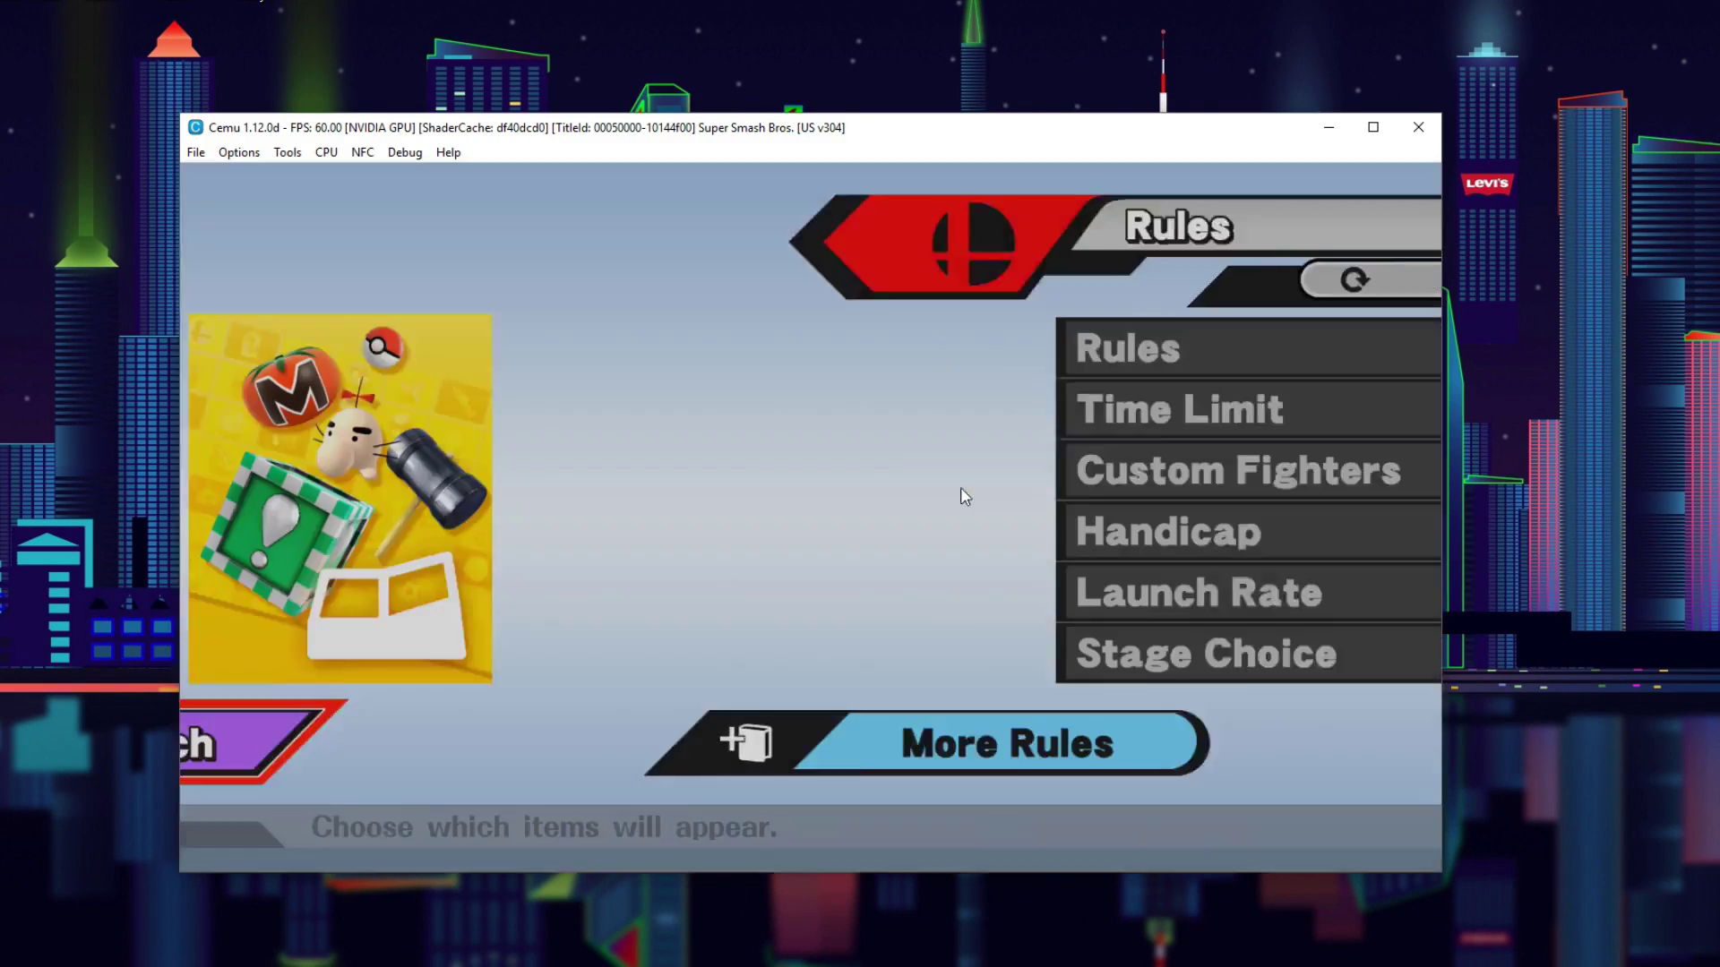
{"action": "key", "text": "Escape"}
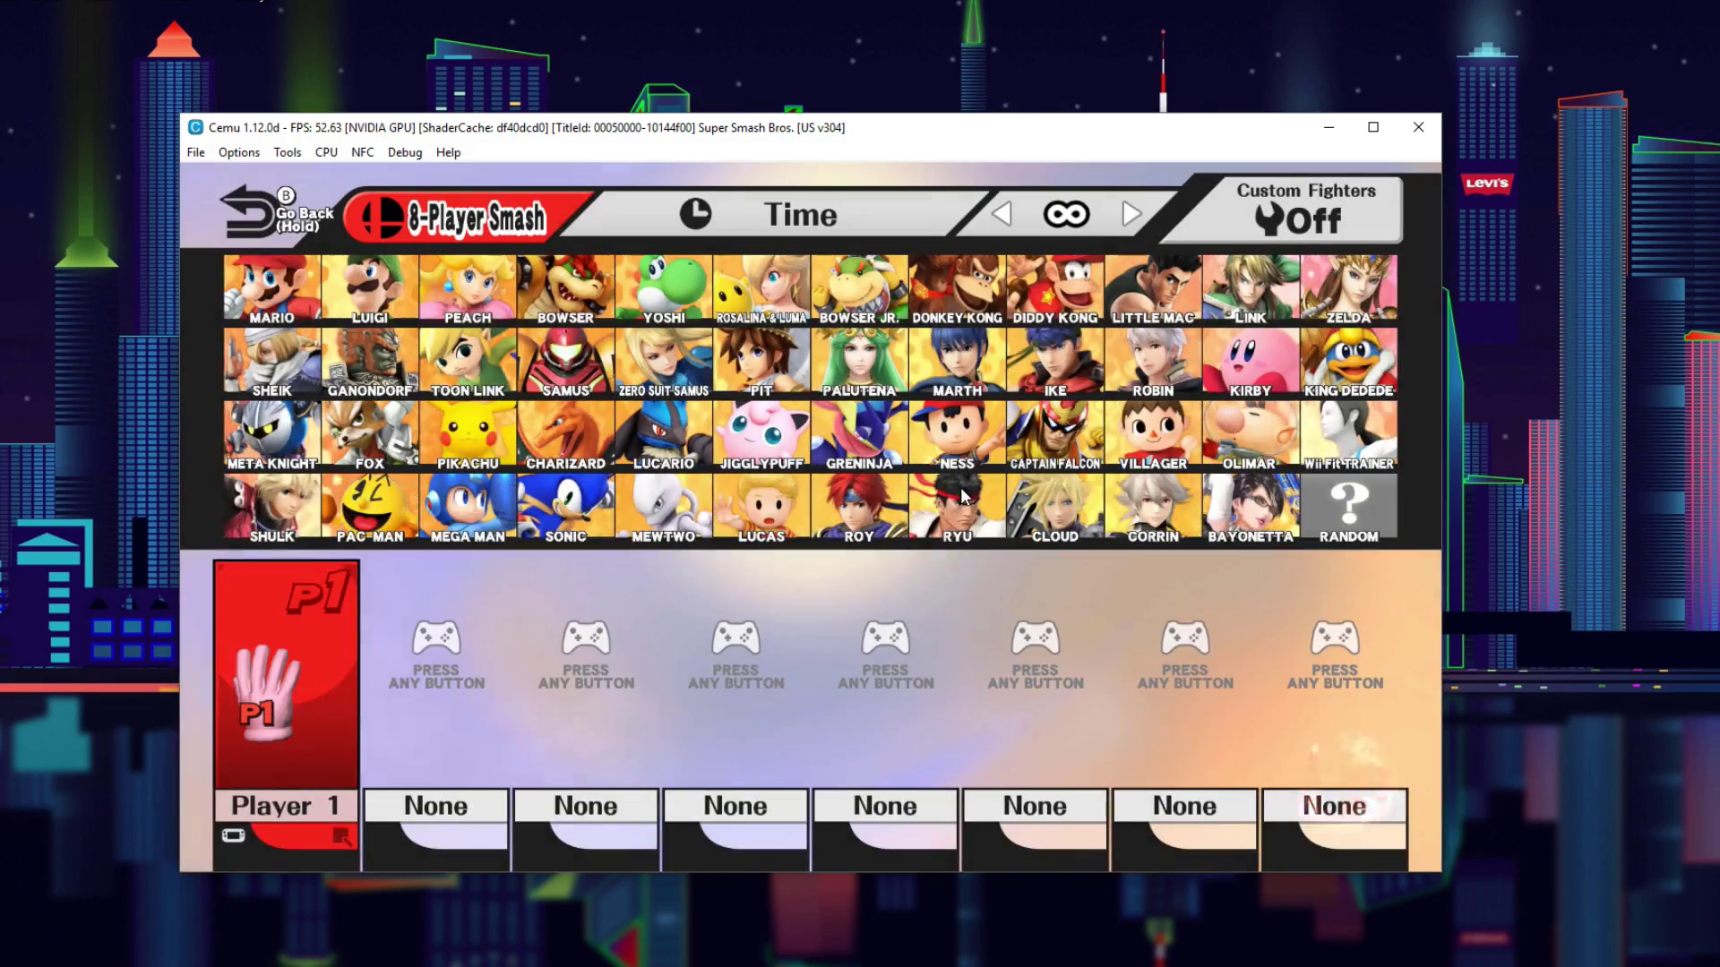
Change the first fighter slot from Player 1 to a CPU with a random fighter.
{"action": "key", "text": "Down"}
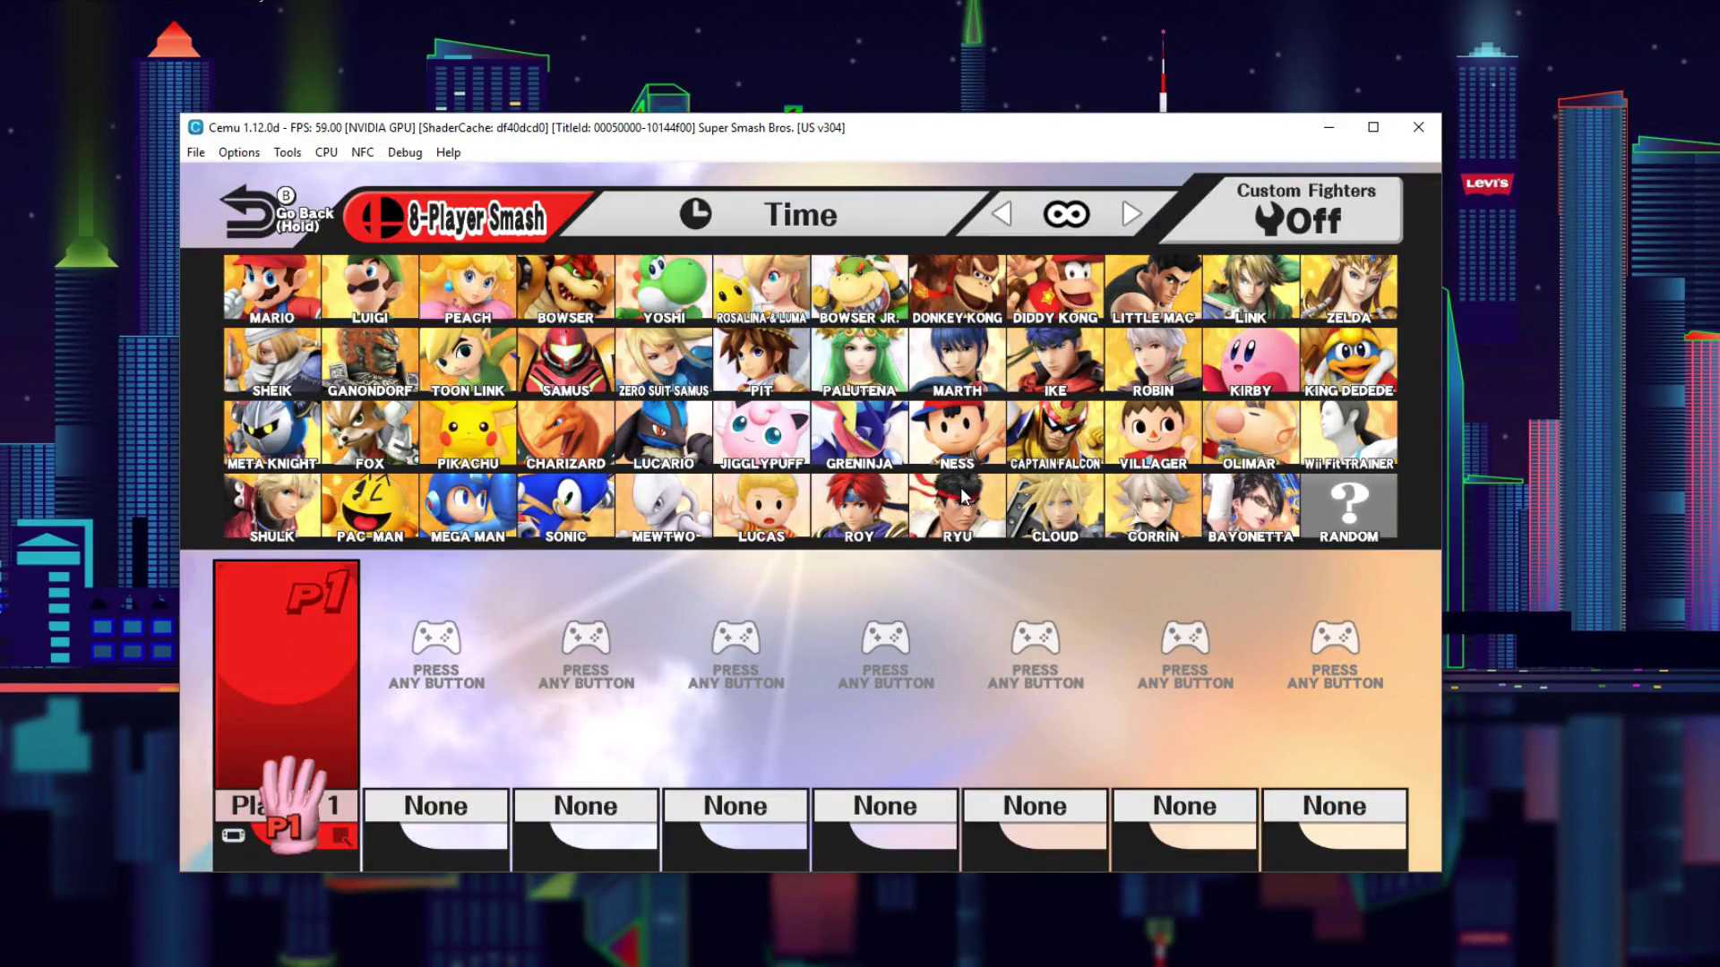
{"action": "key", "text": "Right"}
{"action": "key", "text": "Left"}
{"action": "key", "text": "Return"}
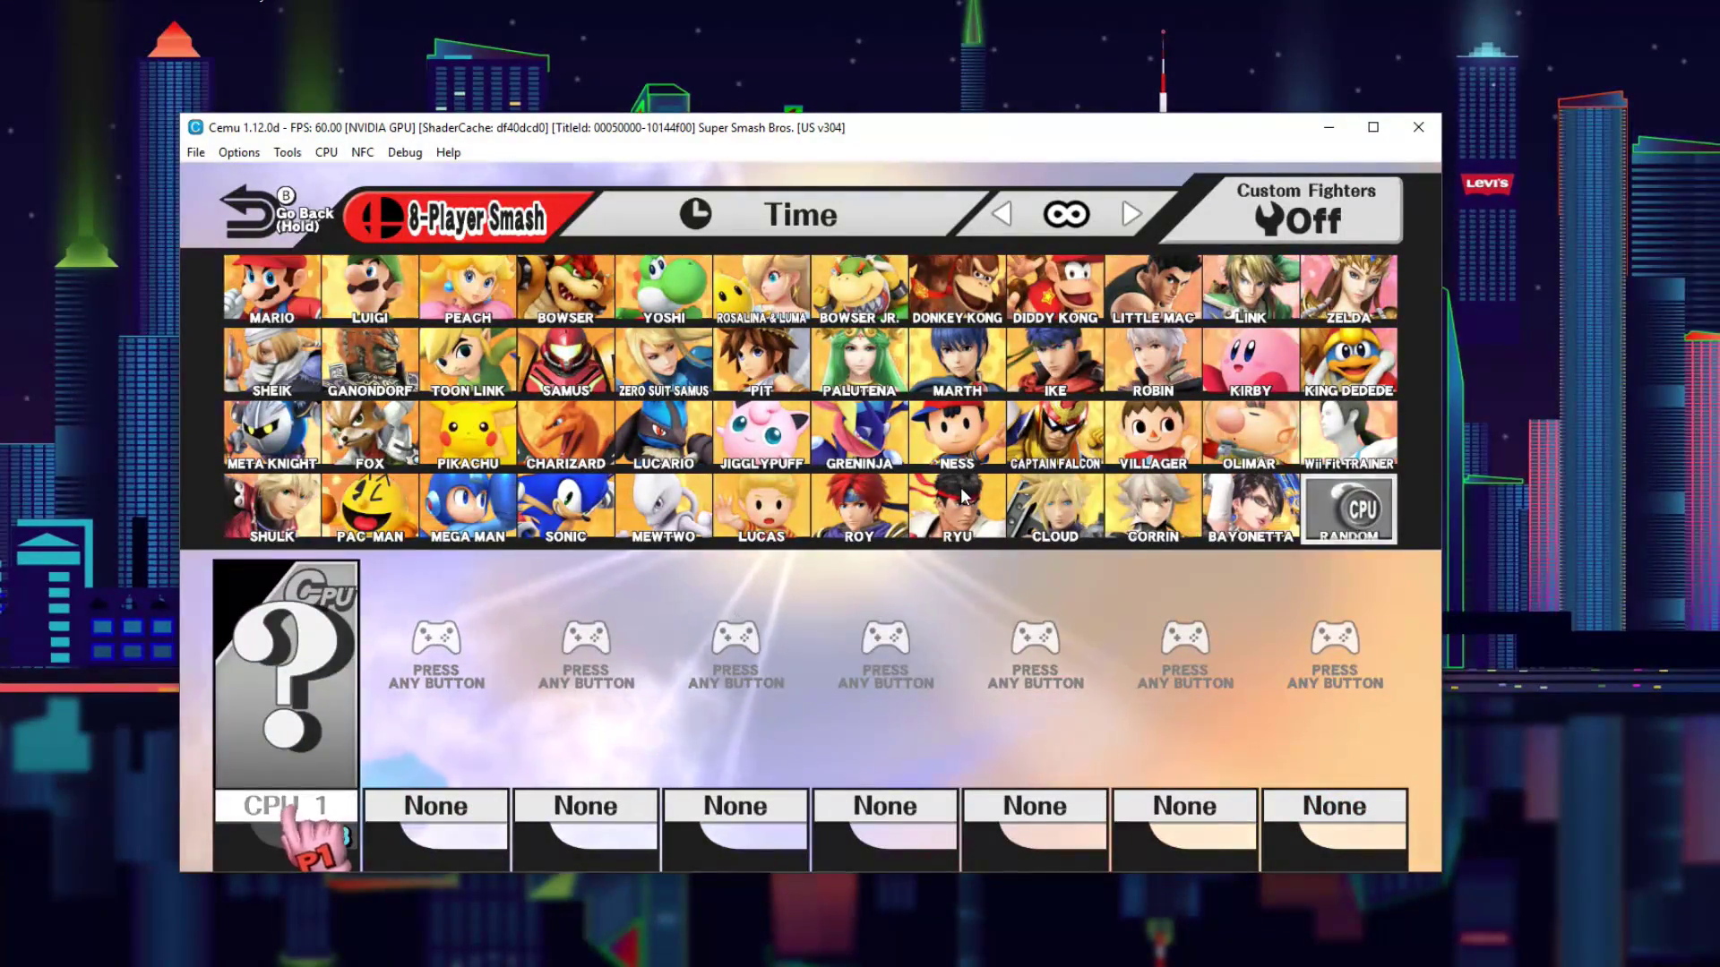
{"action": "key", "text": "Return"}
{"action": "key", "text": "Return"}
{"action": "key", "text": "Return"}
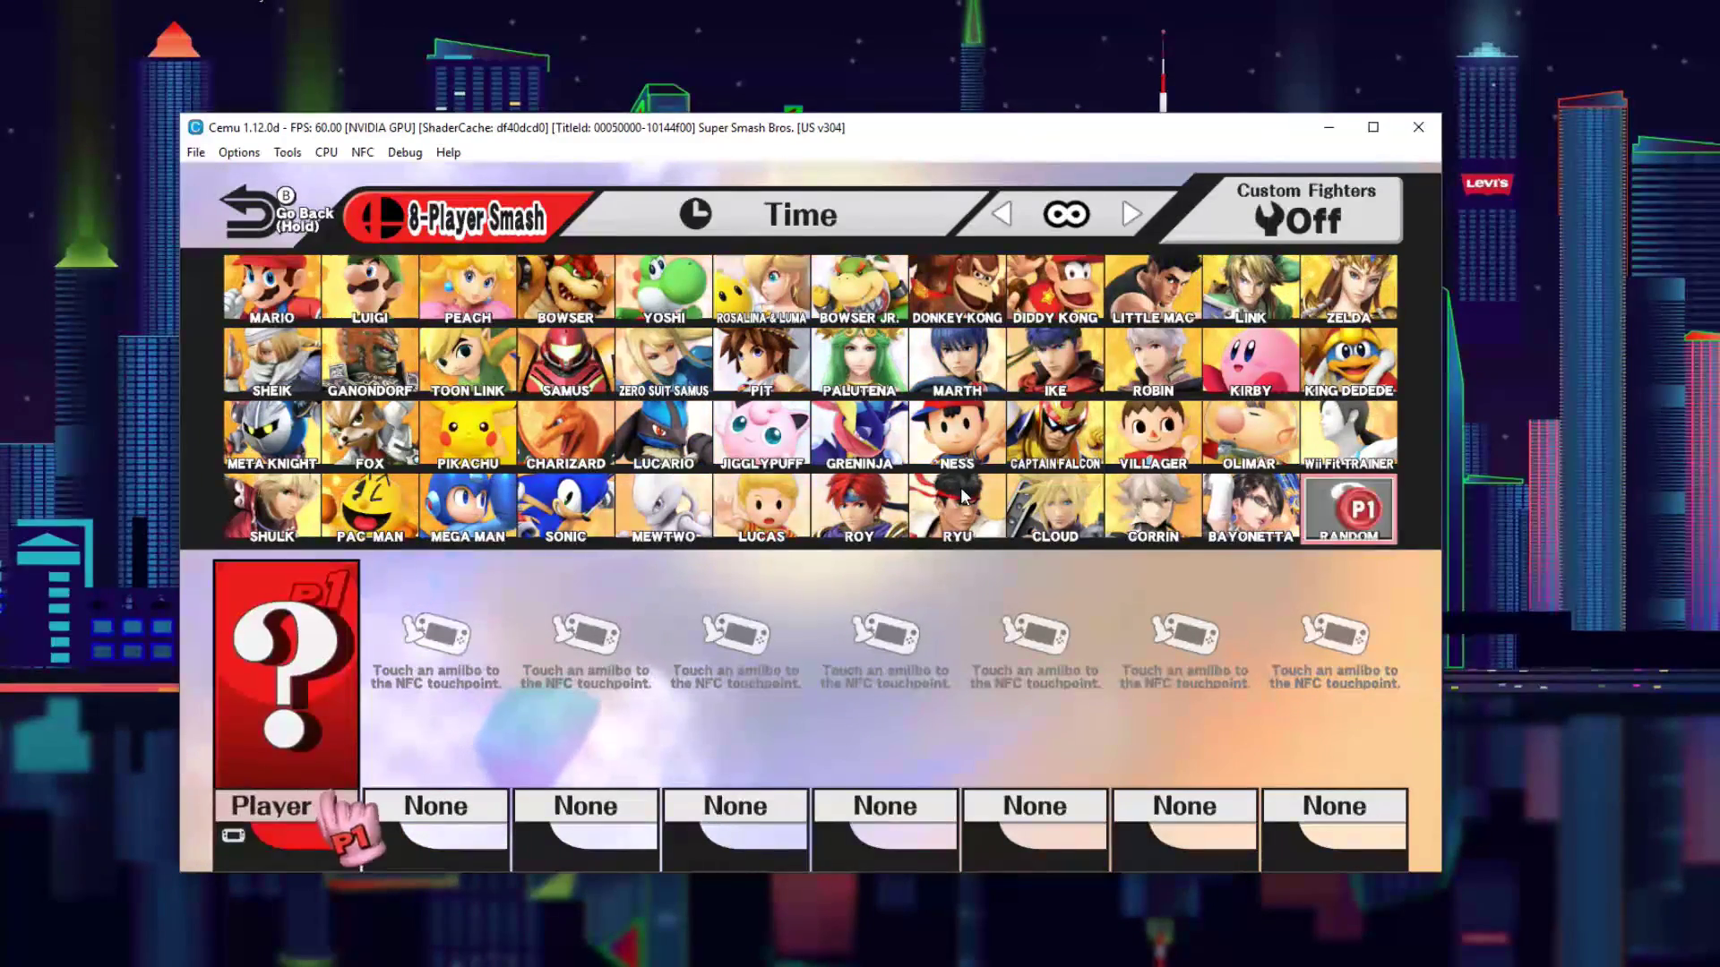
{"action": "key", "text": "Return"}
Set the difficulty of CPU 1 to level 9.
{"action": "key", "text": "Up"}
{"action": "key", "text": "Up"}
{"action": "key", "text": "Up"}
{"action": "key", "text": "Up"}
{"action": "key", "text": "Up"}
{"action": "key", "text": "Up"}
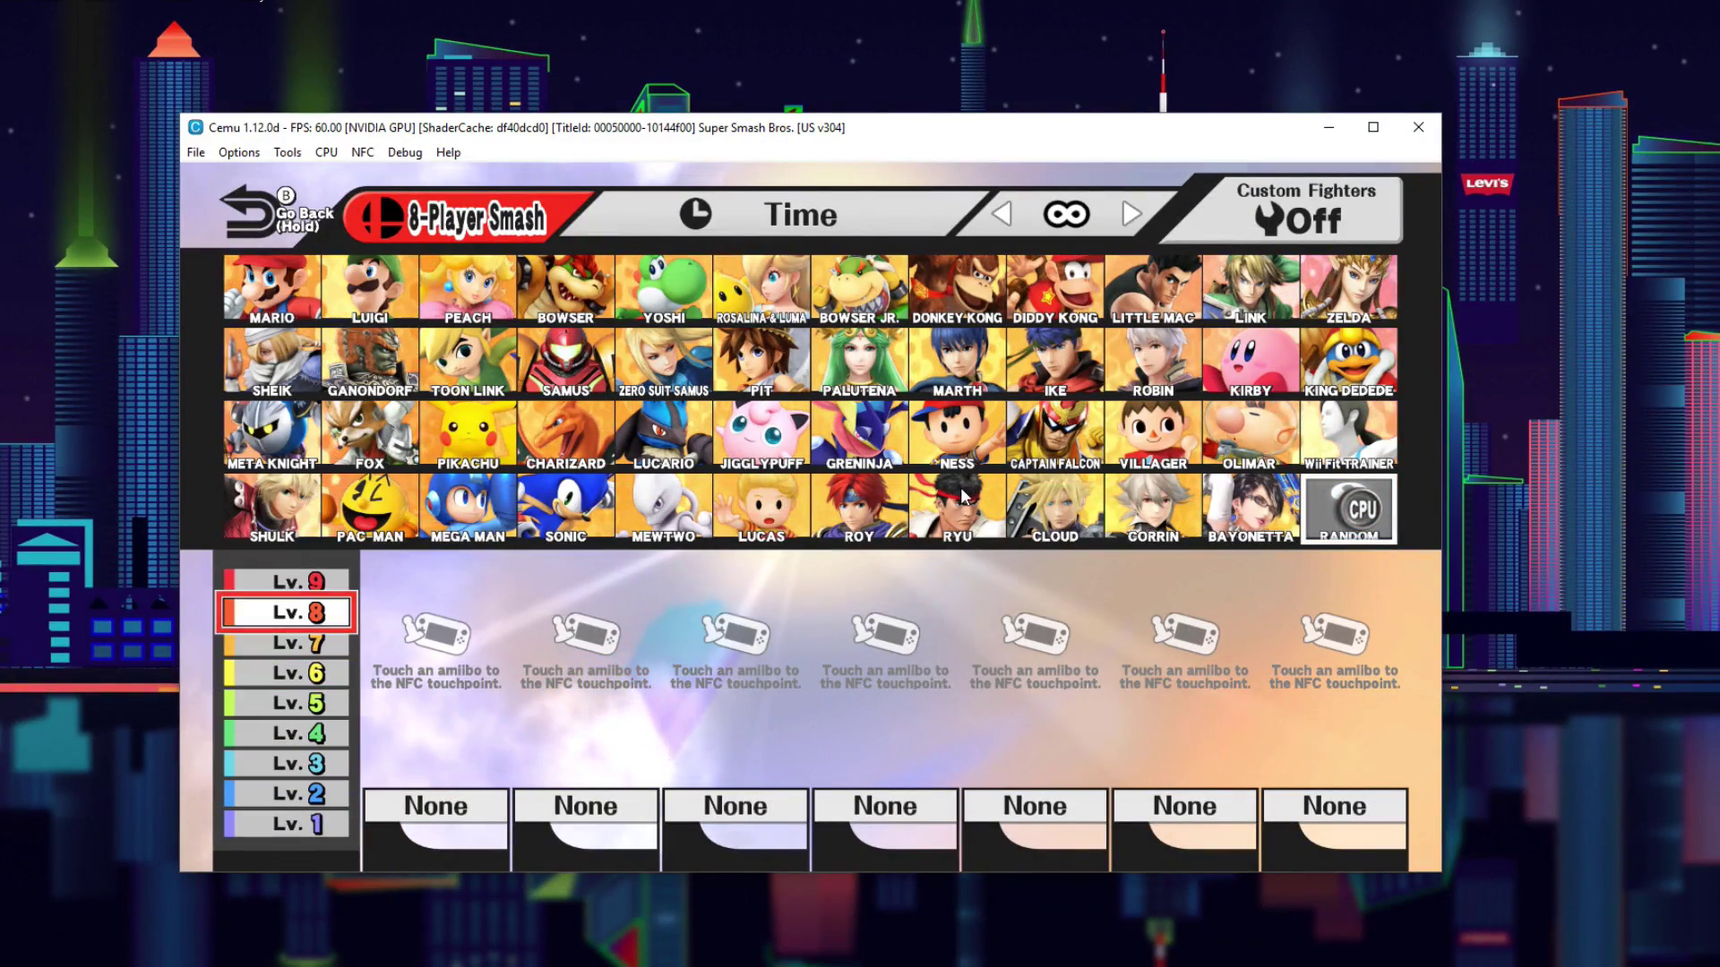
{"action": "key", "text": "Return"}
Fill the remaining seven fighter slots with random level 9 CPUs.
{"action": "key", "text": "Right"}
{"action": "key", "text": "Return"}
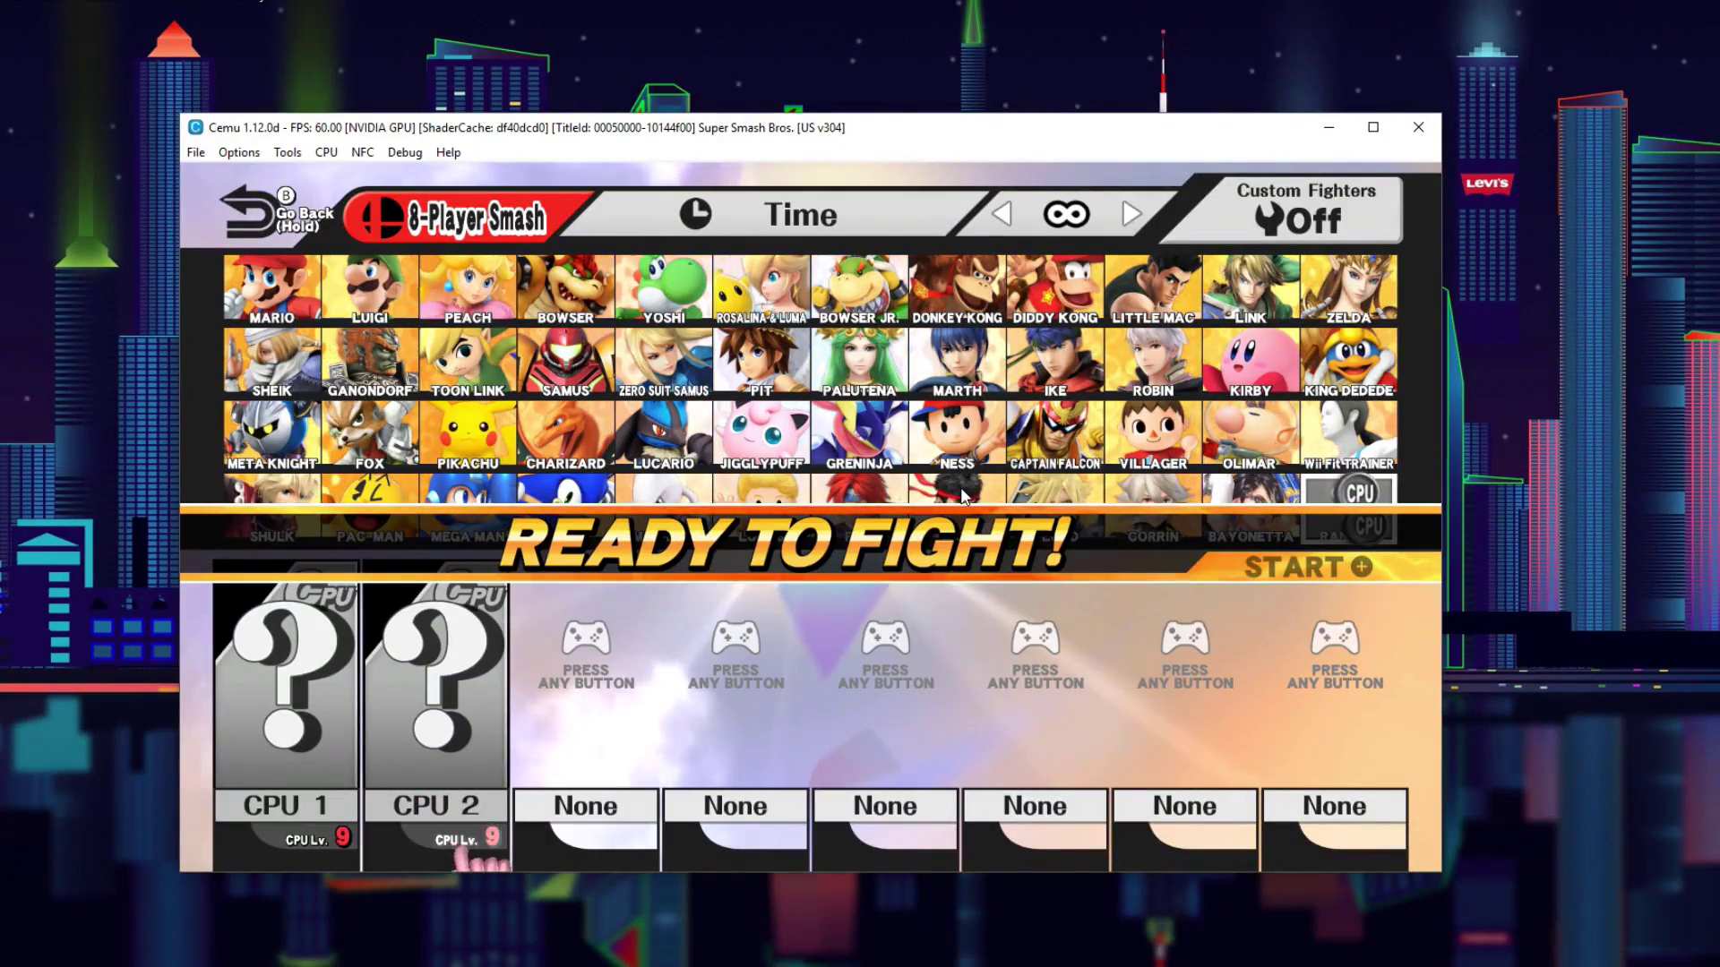
{"action": "key", "text": "Right"}
{"action": "key", "text": "Return"}
{"action": "key", "text": "Right"}
{"action": "key", "text": "Return"}
{"action": "key", "text": "Right"}
{"action": "key", "text": "Return"}
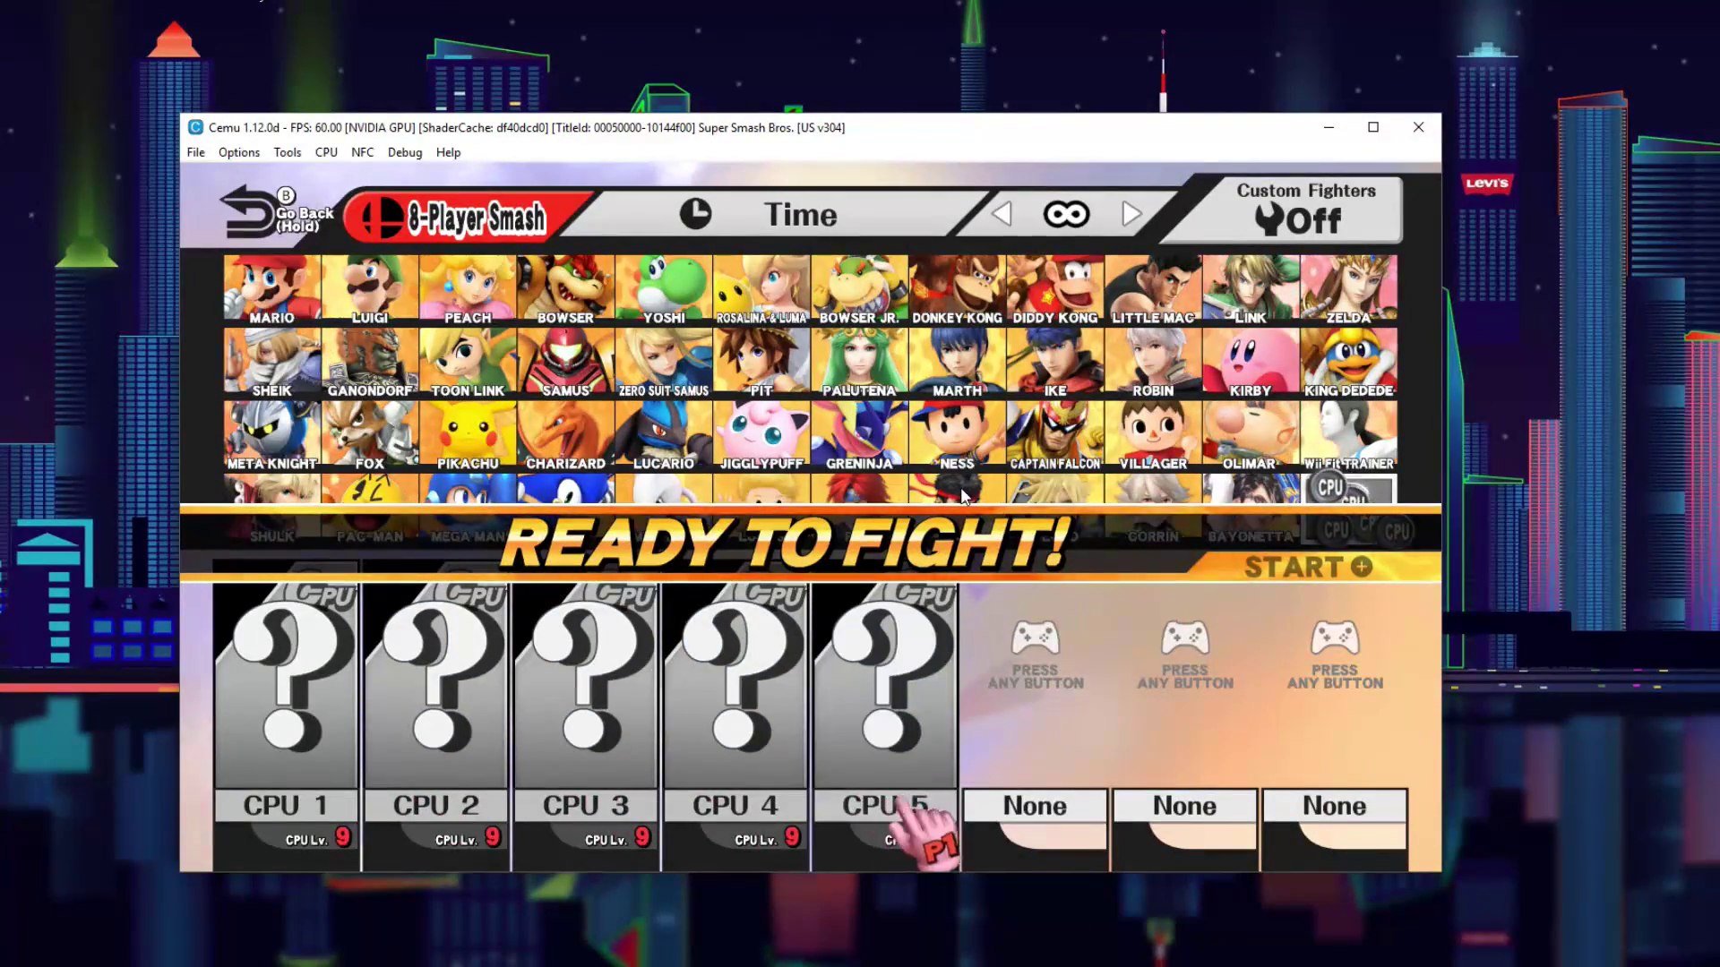
{"action": "key", "text": "Right"}
{"action": "key", "text": "Return"}
{"action": "key", "text": "Right"}
{"action": "key", "text": "Return"}
{"action": "key", "text": "Right"}
{"action": "key", "text": "Return"}
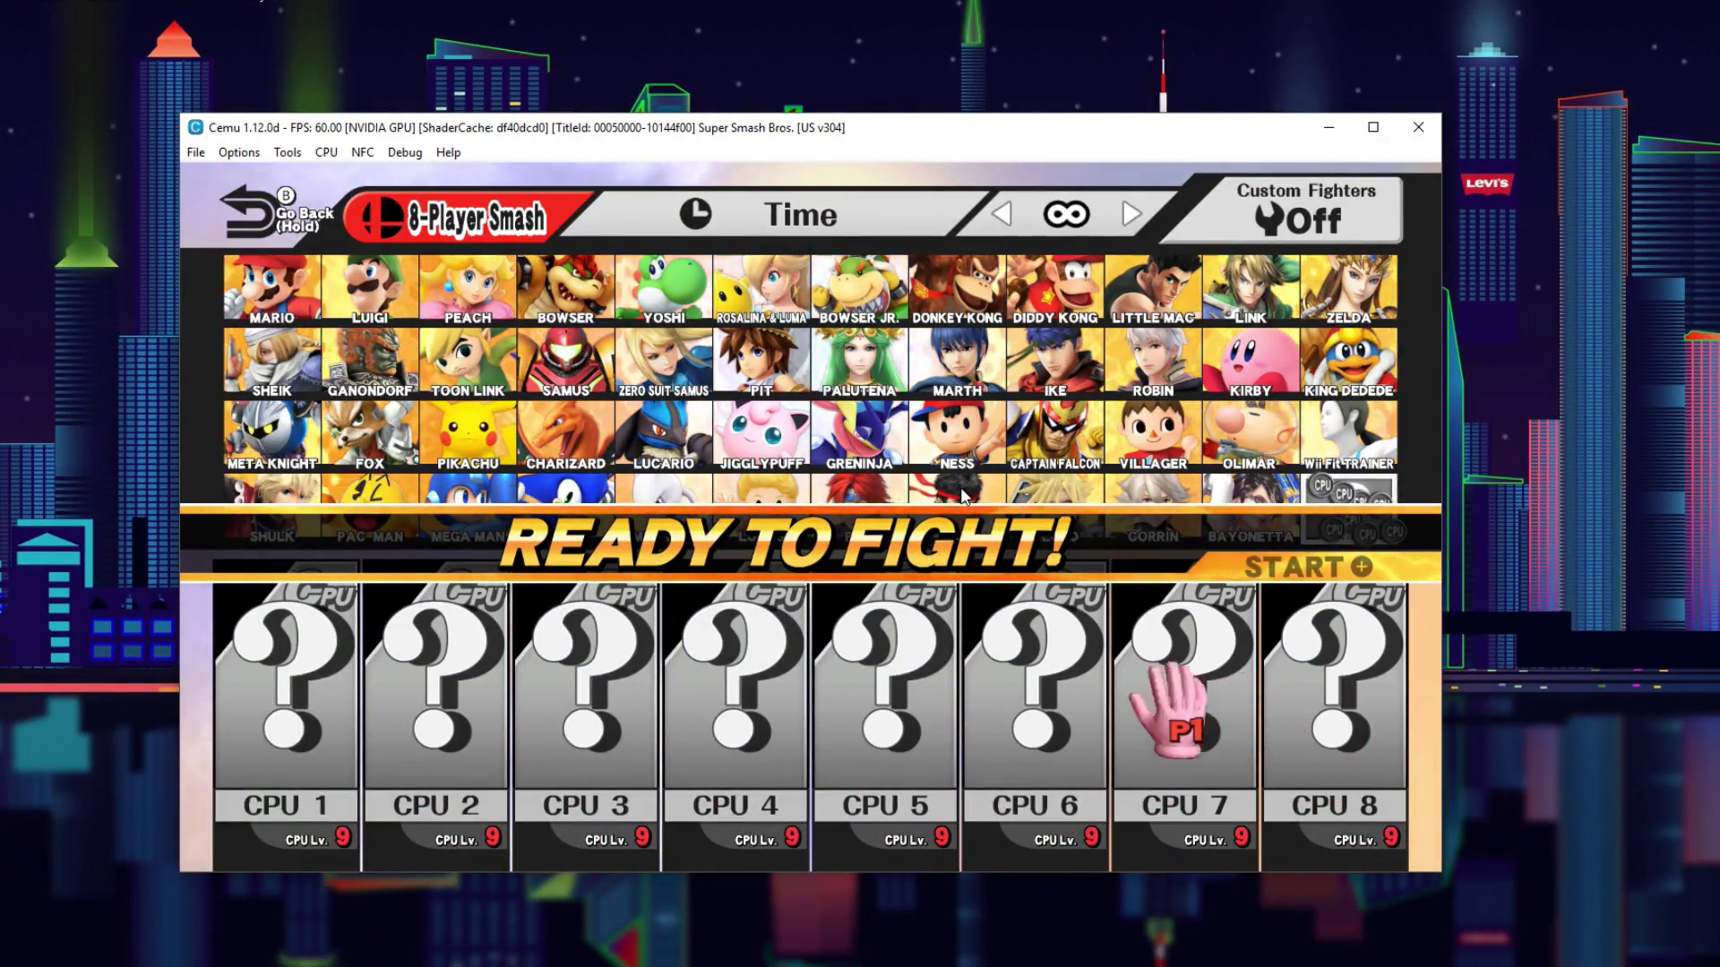
Confirm the eight fighters and proceed to the stage selection.
{"action": "key", "text": "Up"}
{"action": "key", "text": "Left"}
{"action": "key", "text": "Return"}
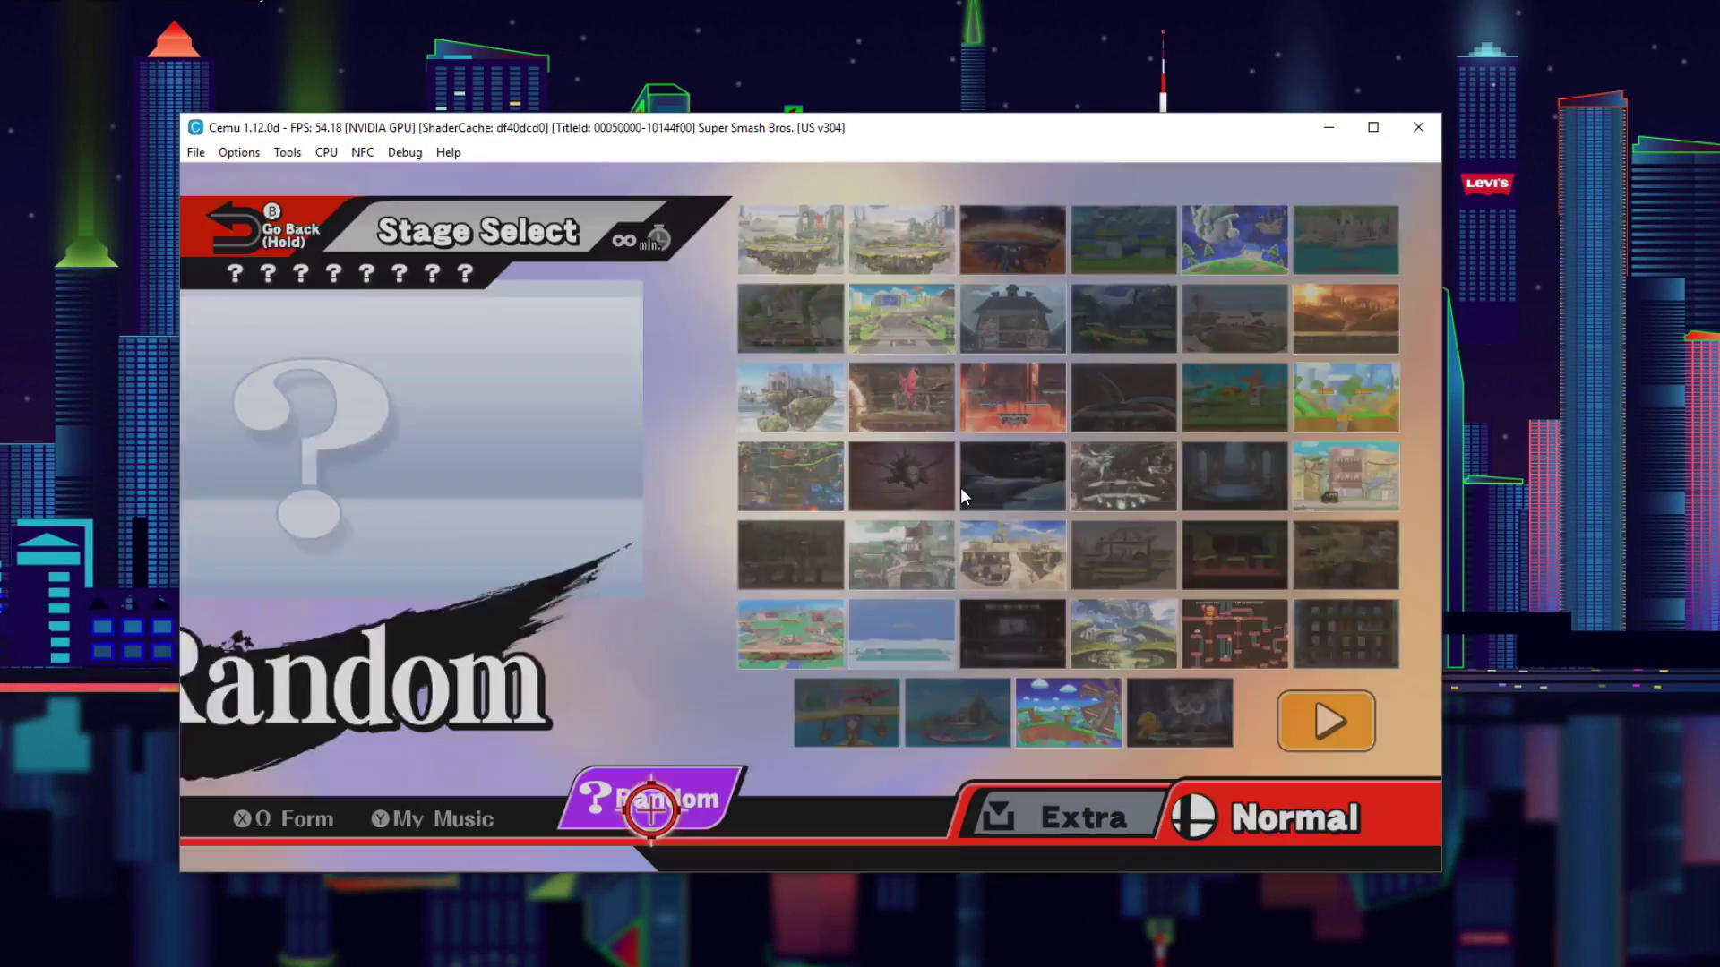
Choose the Mario Circuit (Brawl) stage and start the match.
{"action": "key", "text": "Up"}
{"action": "key", "text": "Right"}
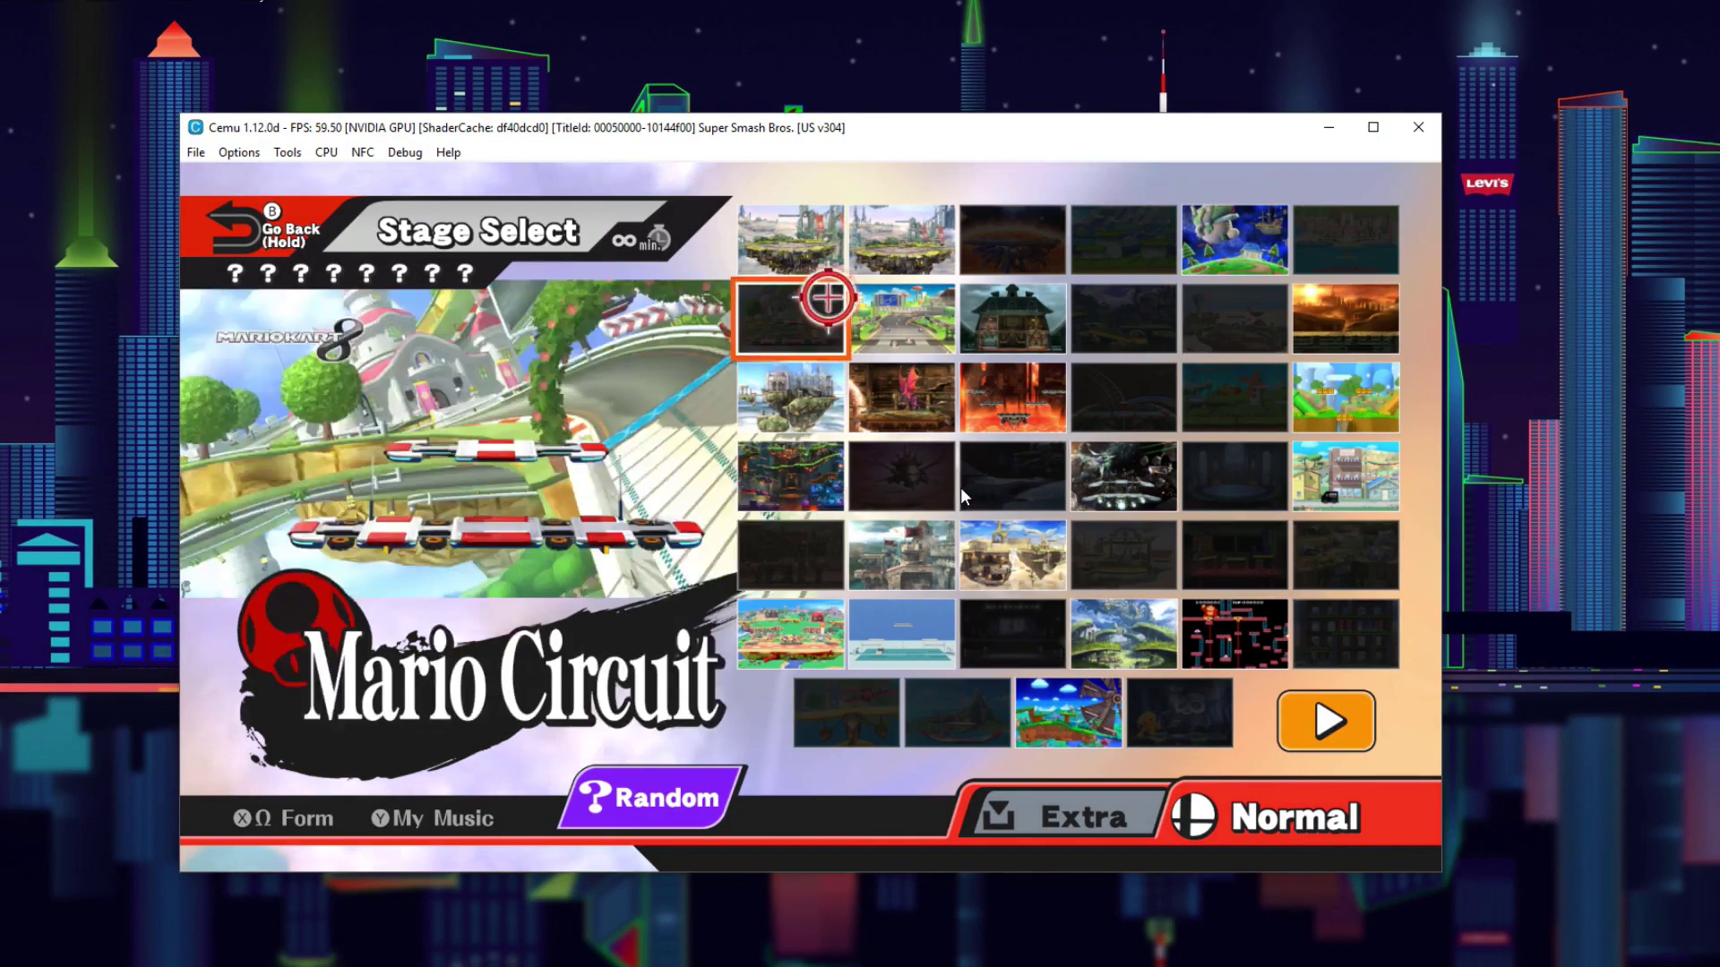
{"action": "key", "text": "Right"}
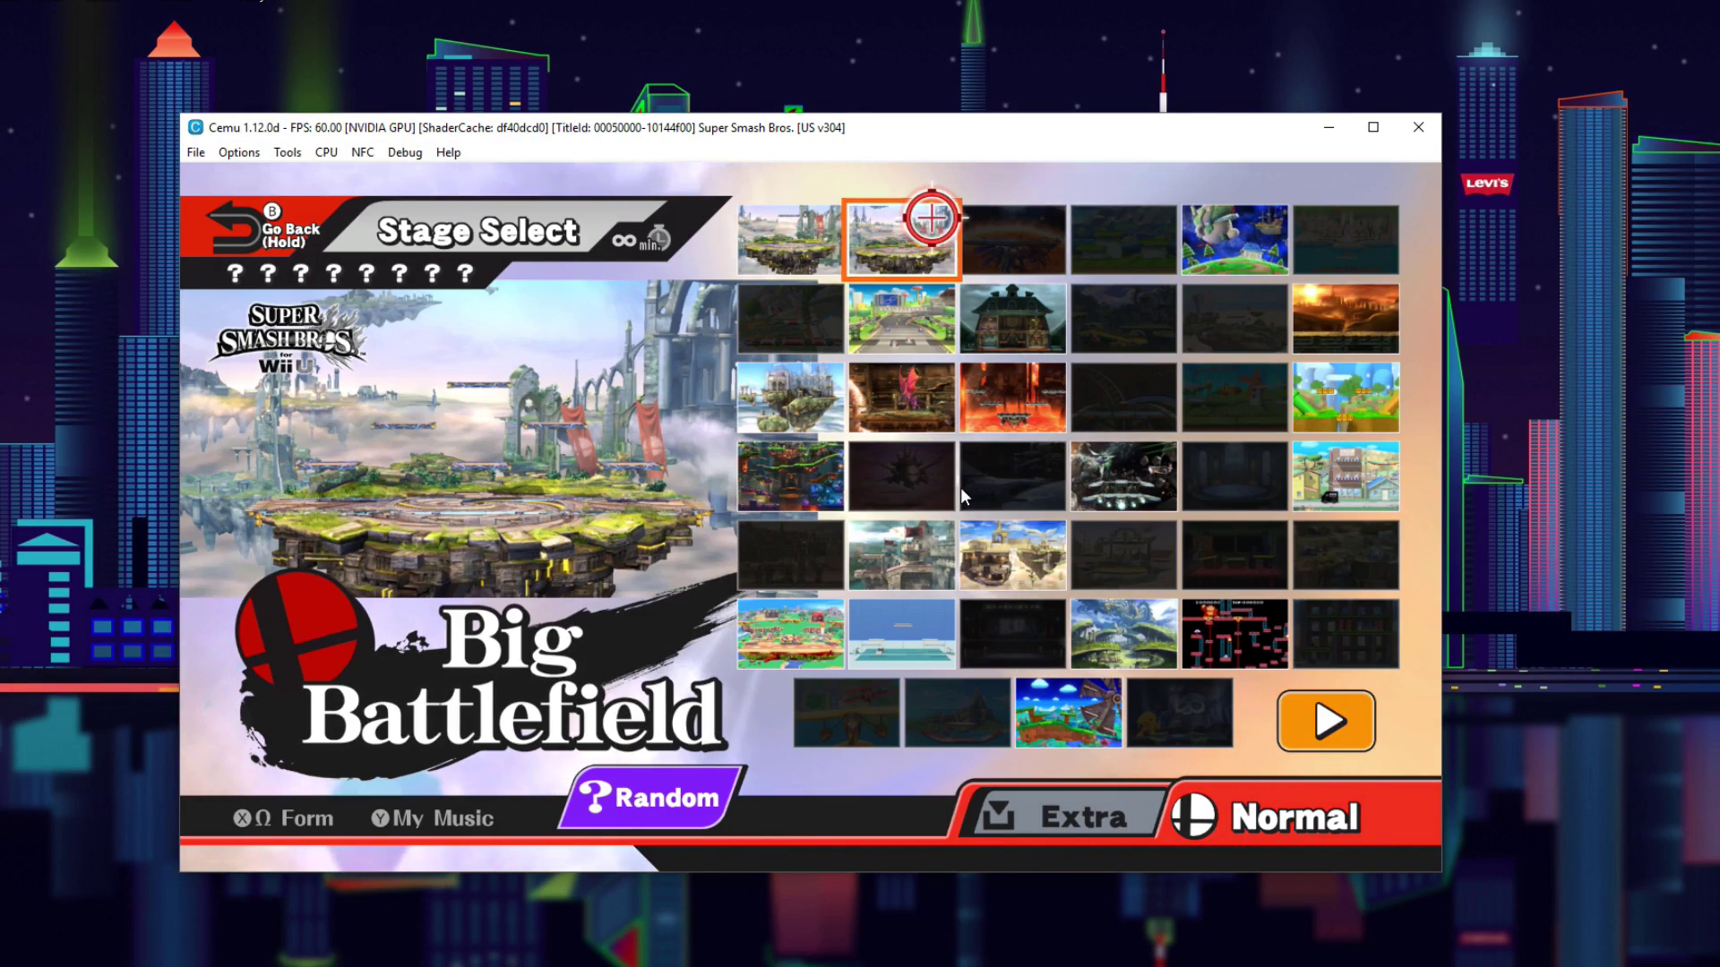
{"action": "key", "text": "Down"}
{"action": "key", "text": "Right"}
{"action": "key", "text": "Left"}
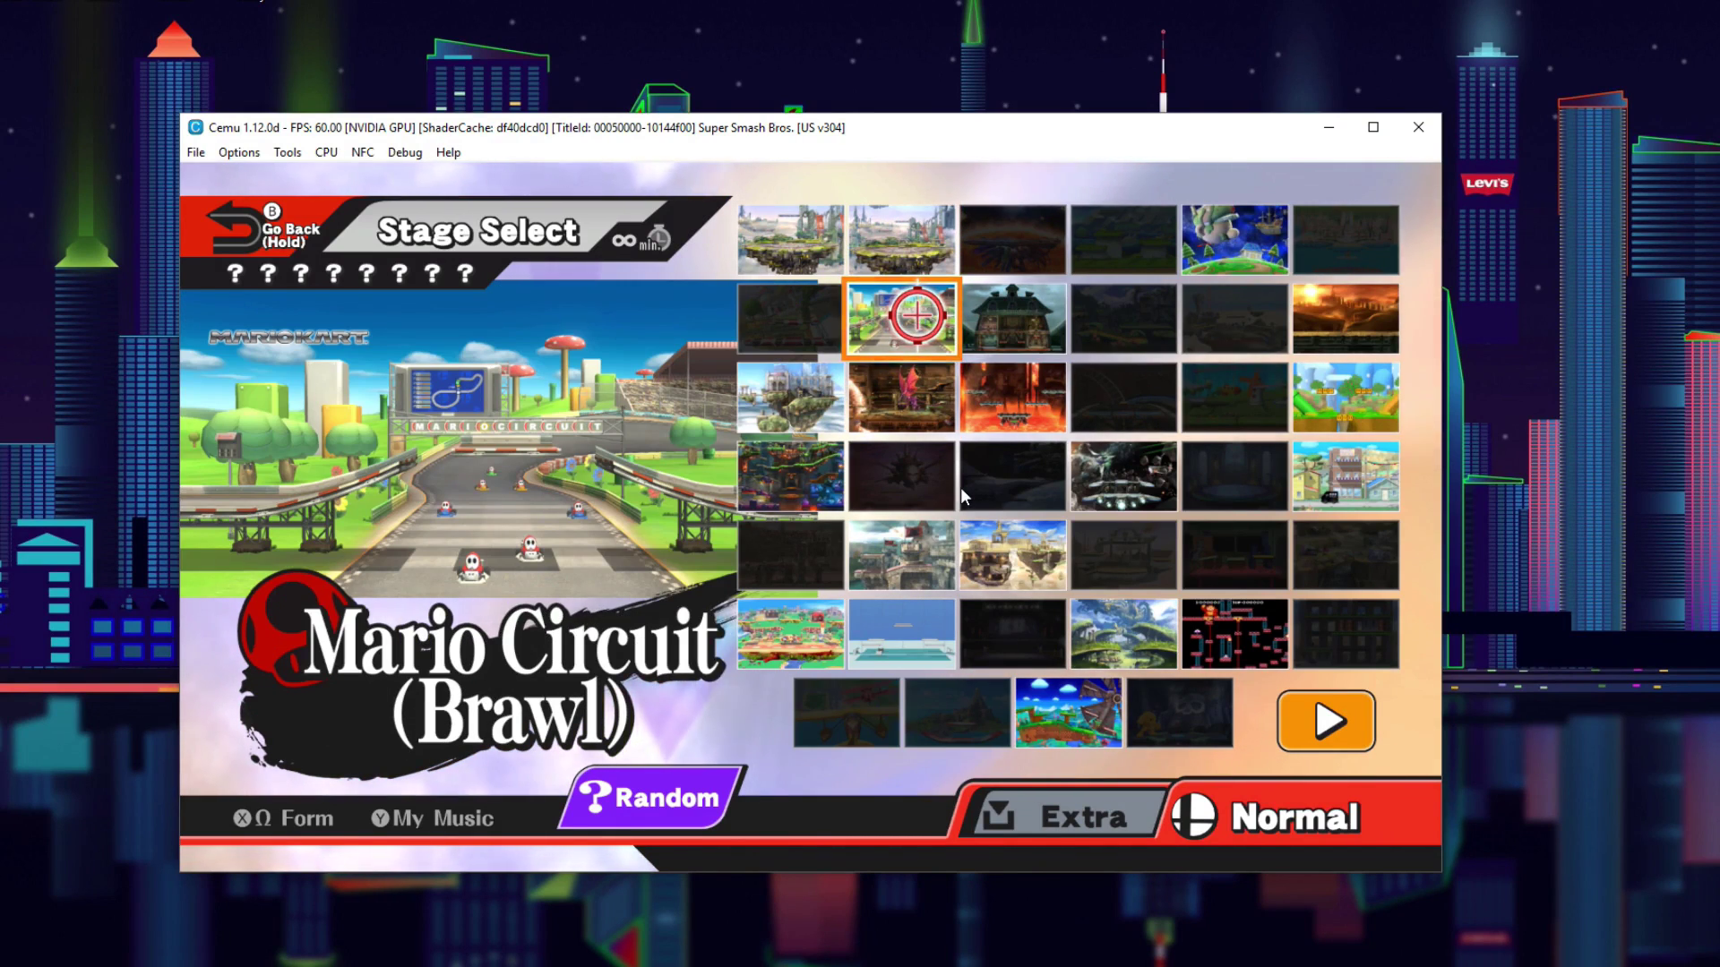
{"action": "key", "text": "Right"}
{"action": "key", "text": "Left"}
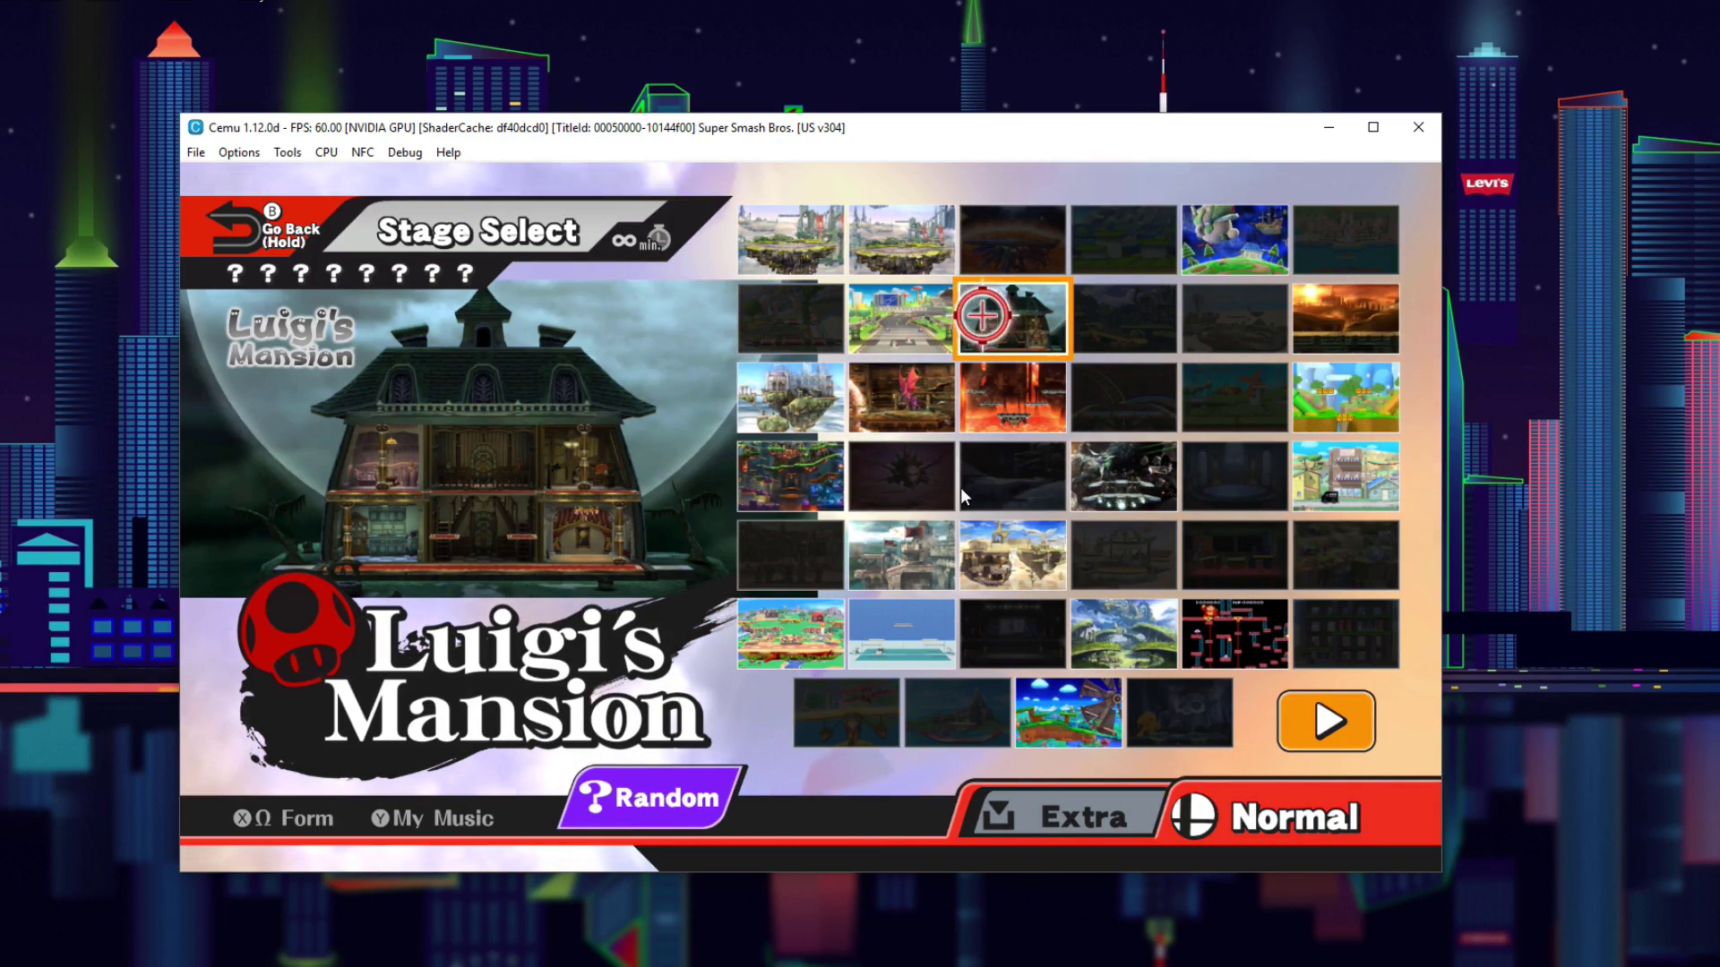
{"action": "key", "text": "Down"}
{"action": "key", "text": "Right"}
{"action": "key", "text": "Left"}
{"action": "key", "text": "Up"}
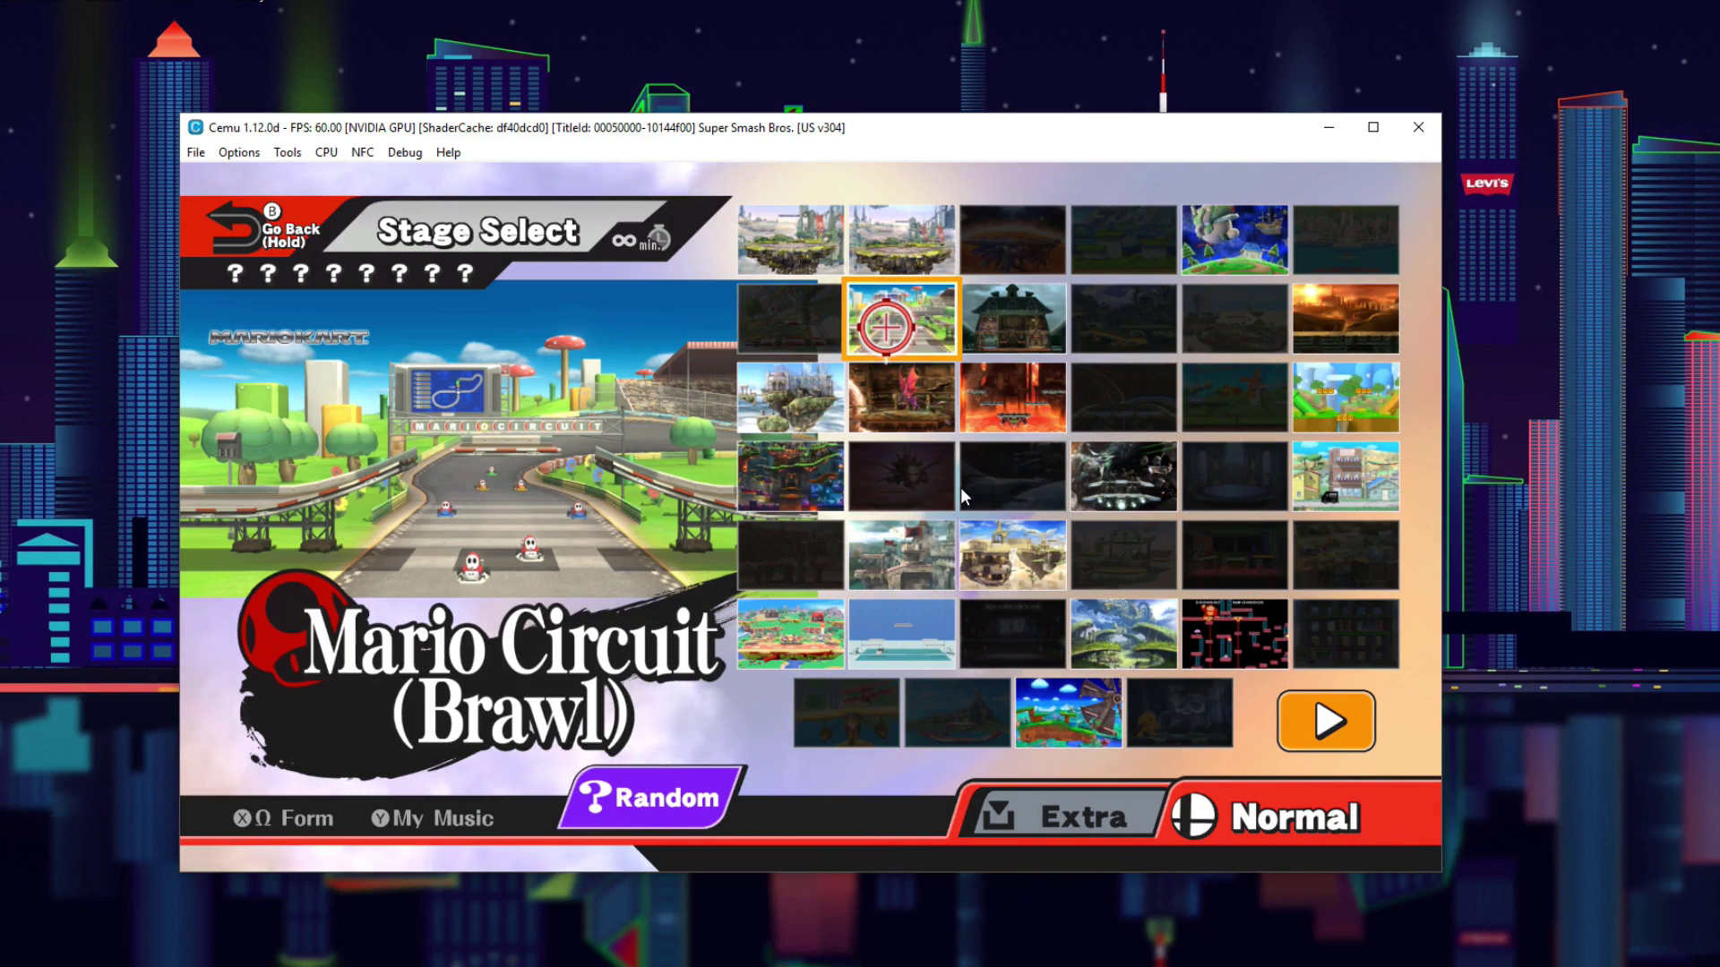
{"action": "key", "text": "Up"}
{"action": "key", "text": "Left"}
{"action": "key", "text": "Right"}
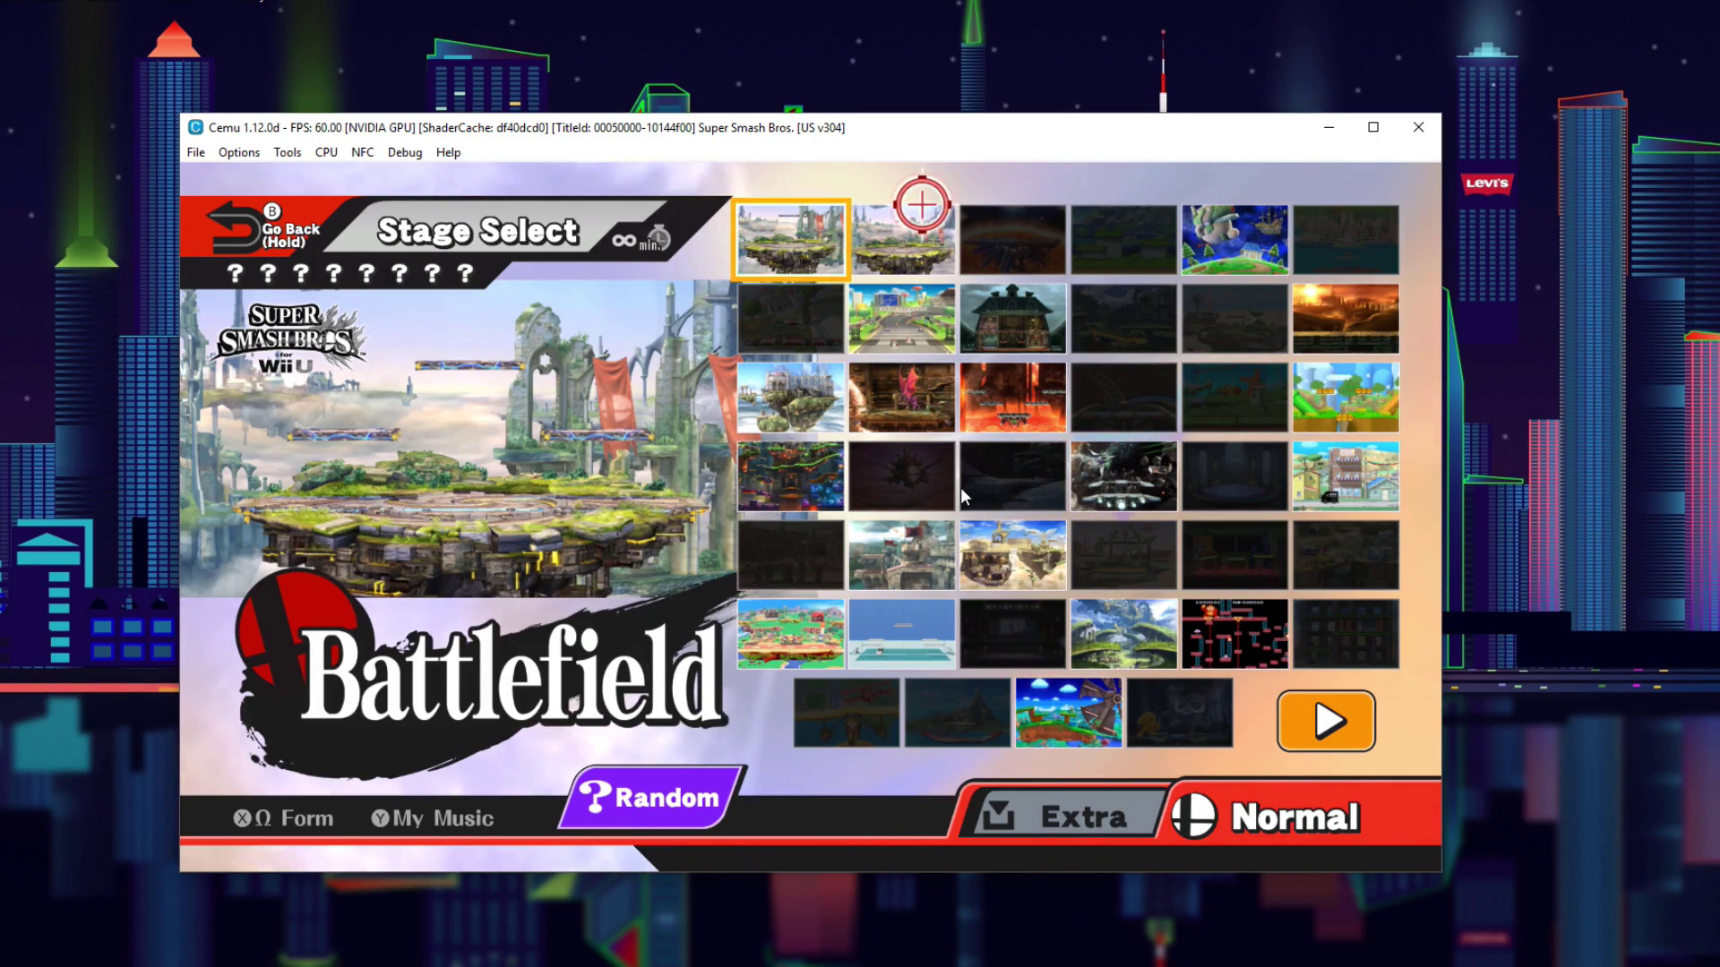
{"action": "key", "text": "Down"}
{"action": "key", "text": "Return"}
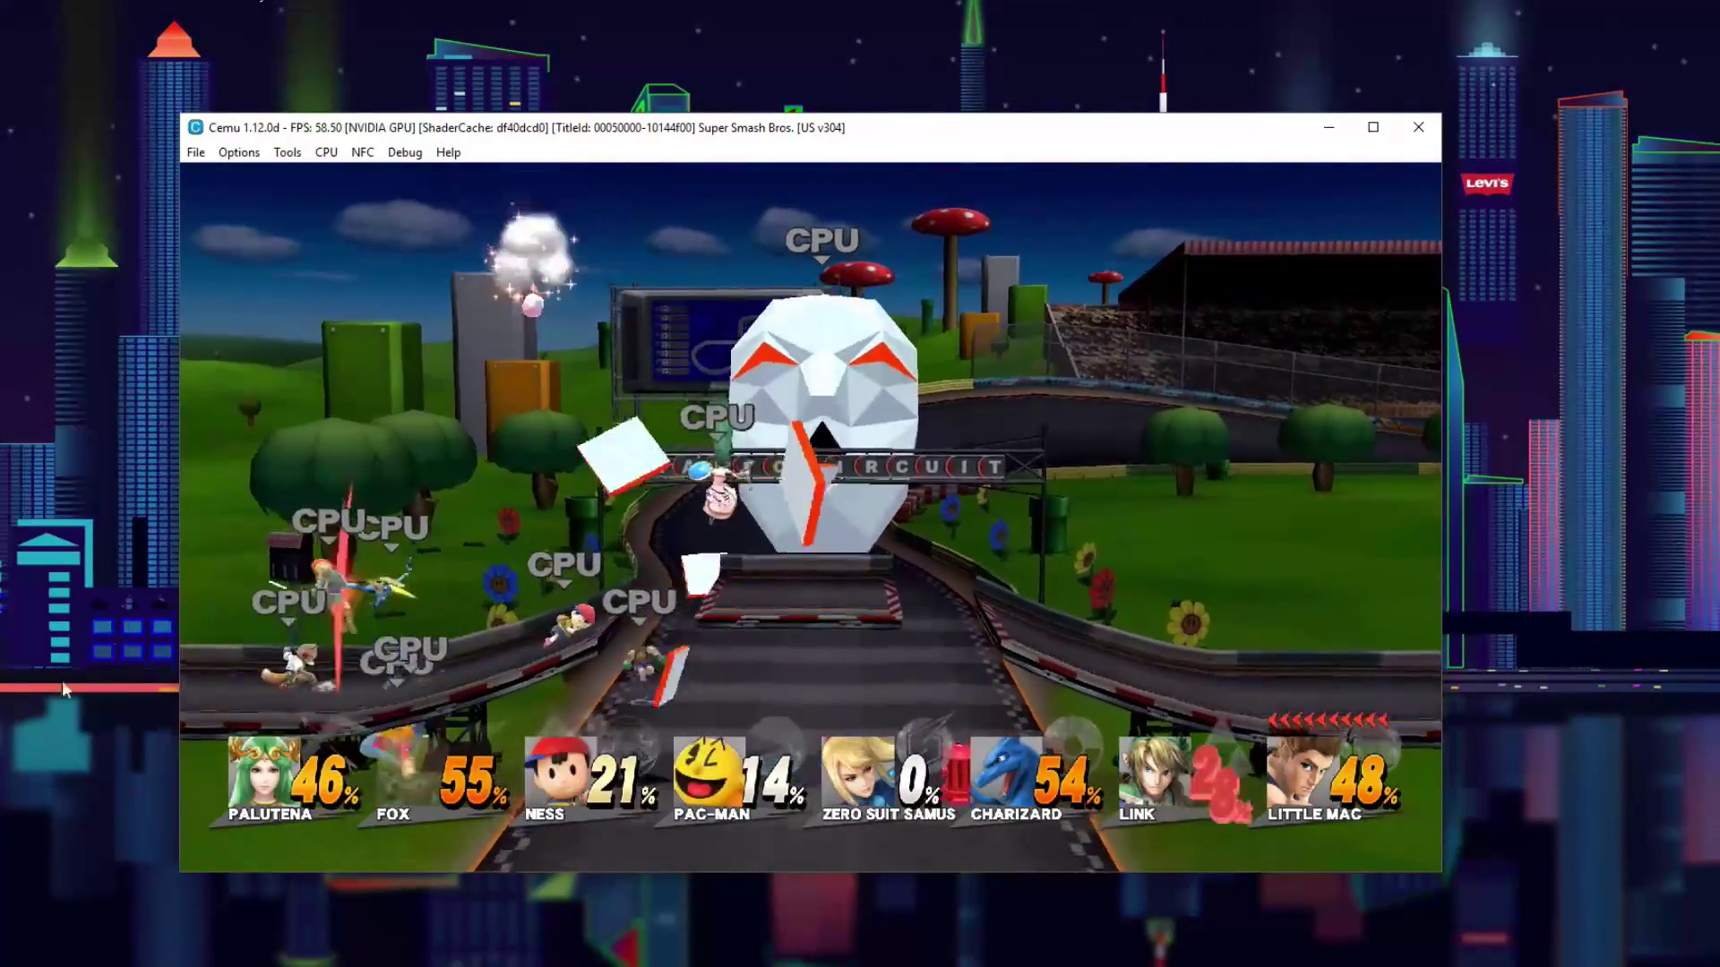
Switch to File Explorer and reopen the precompiled folder from shaderCache to check its cache files.
{"action": "key", "text": "alt+Tab"}
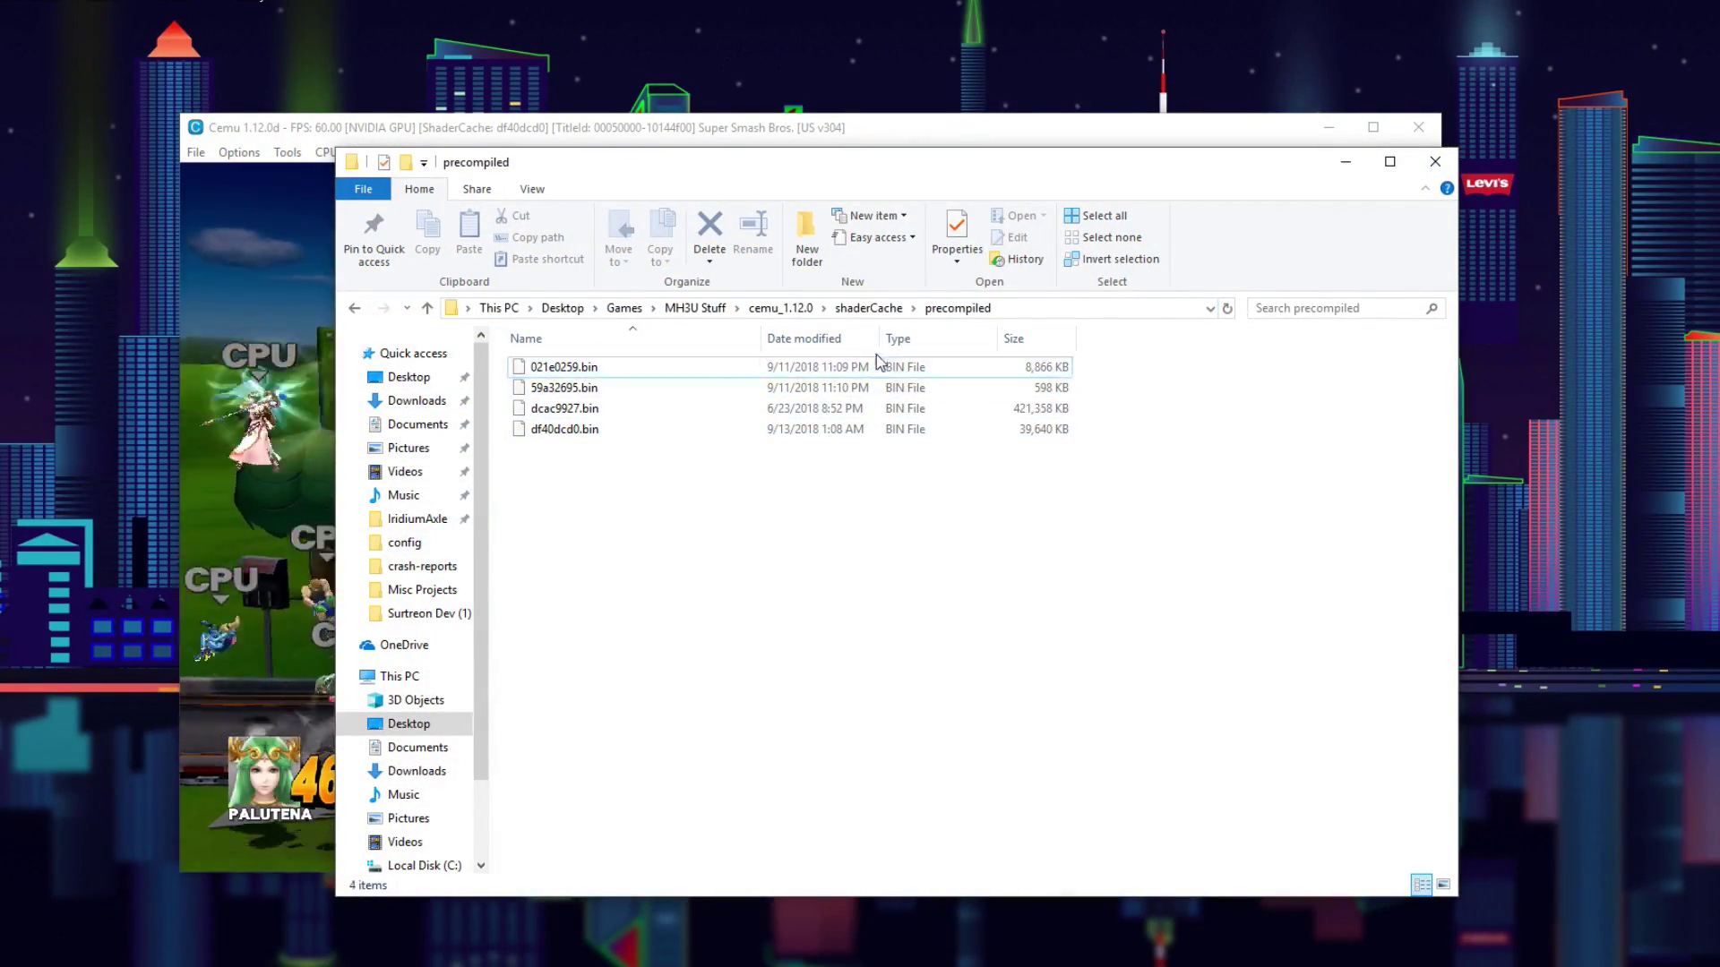
{"action": "left_click", "coordinate": [868, 308]}
{"action": "double_click", "coordinate": [798, 367]}
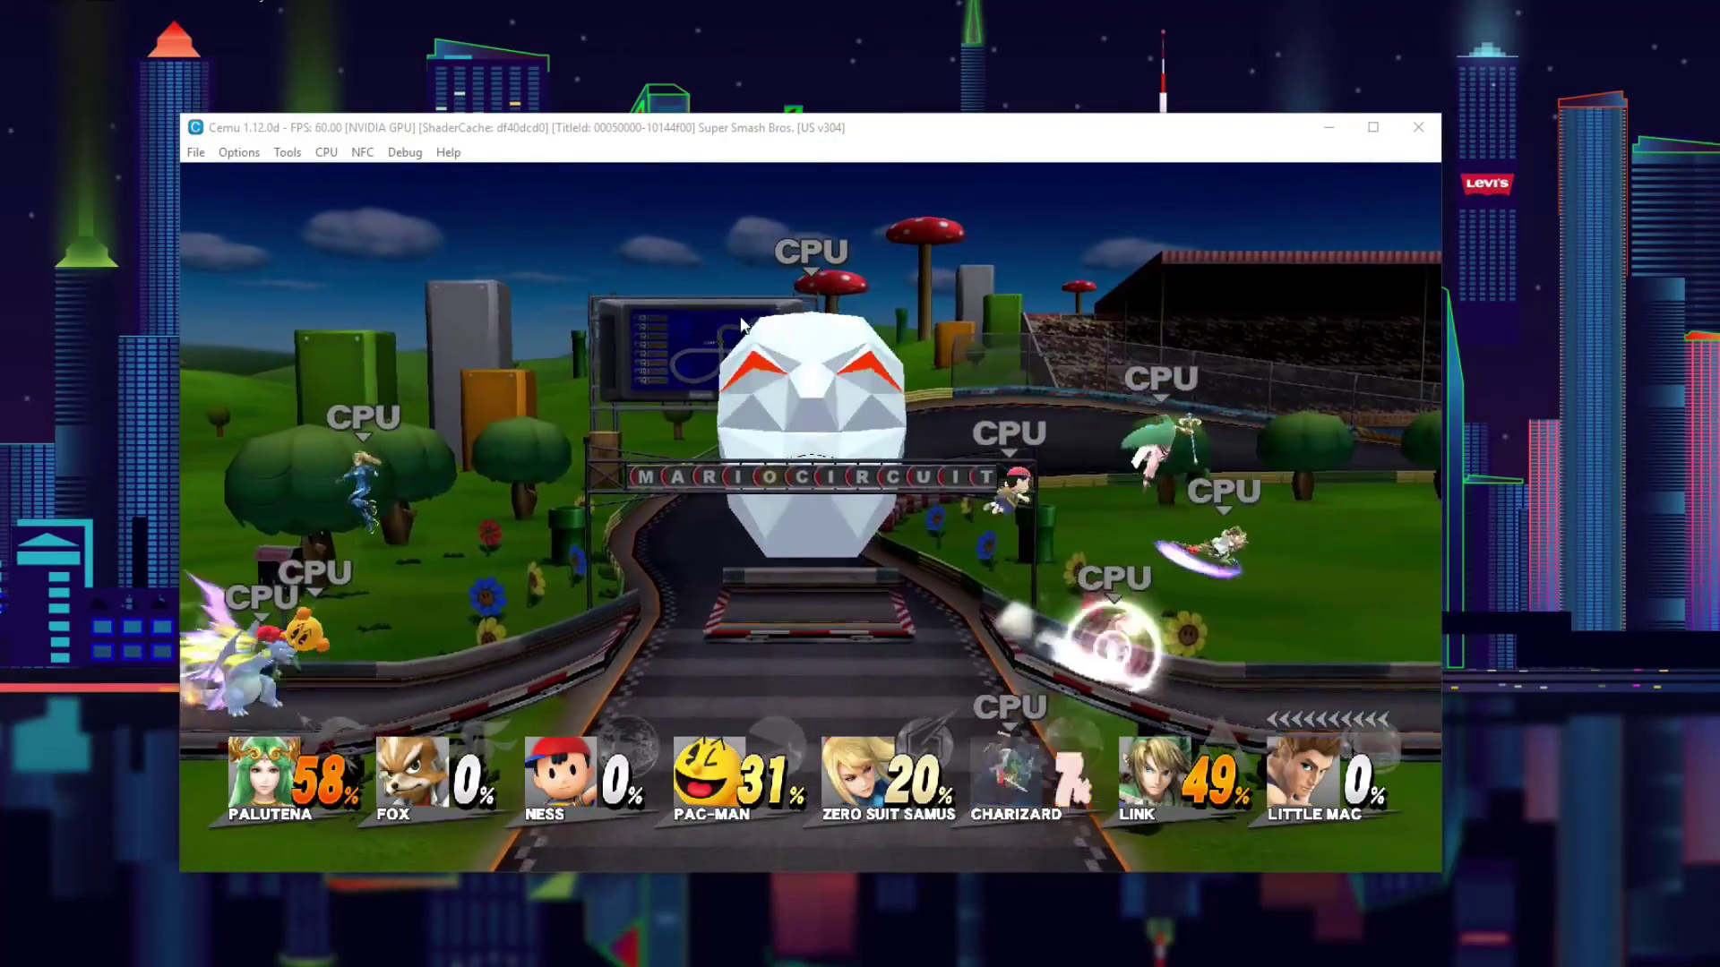
Return to the running match in Cemu, pause it and quit.
{"action": "key", "text": "Return"}
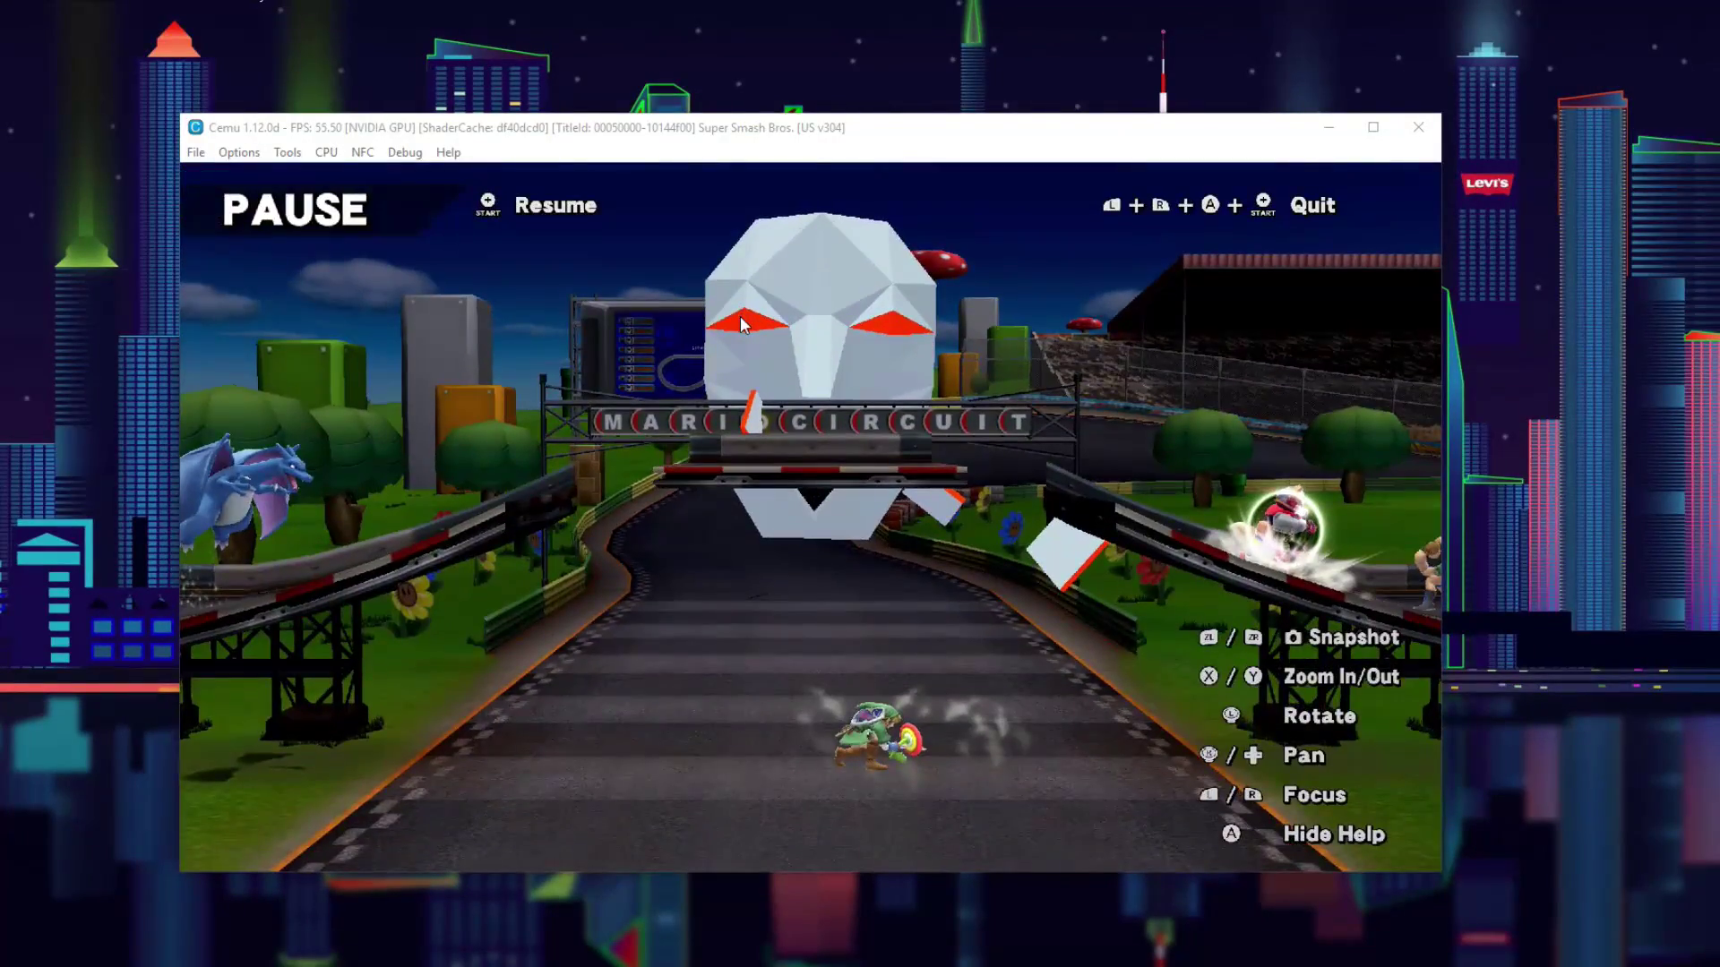
{"action": "key", "text": "Right"}
{"action": "key", "text": "Return"}
{"action": "key", "text": "Escape"}
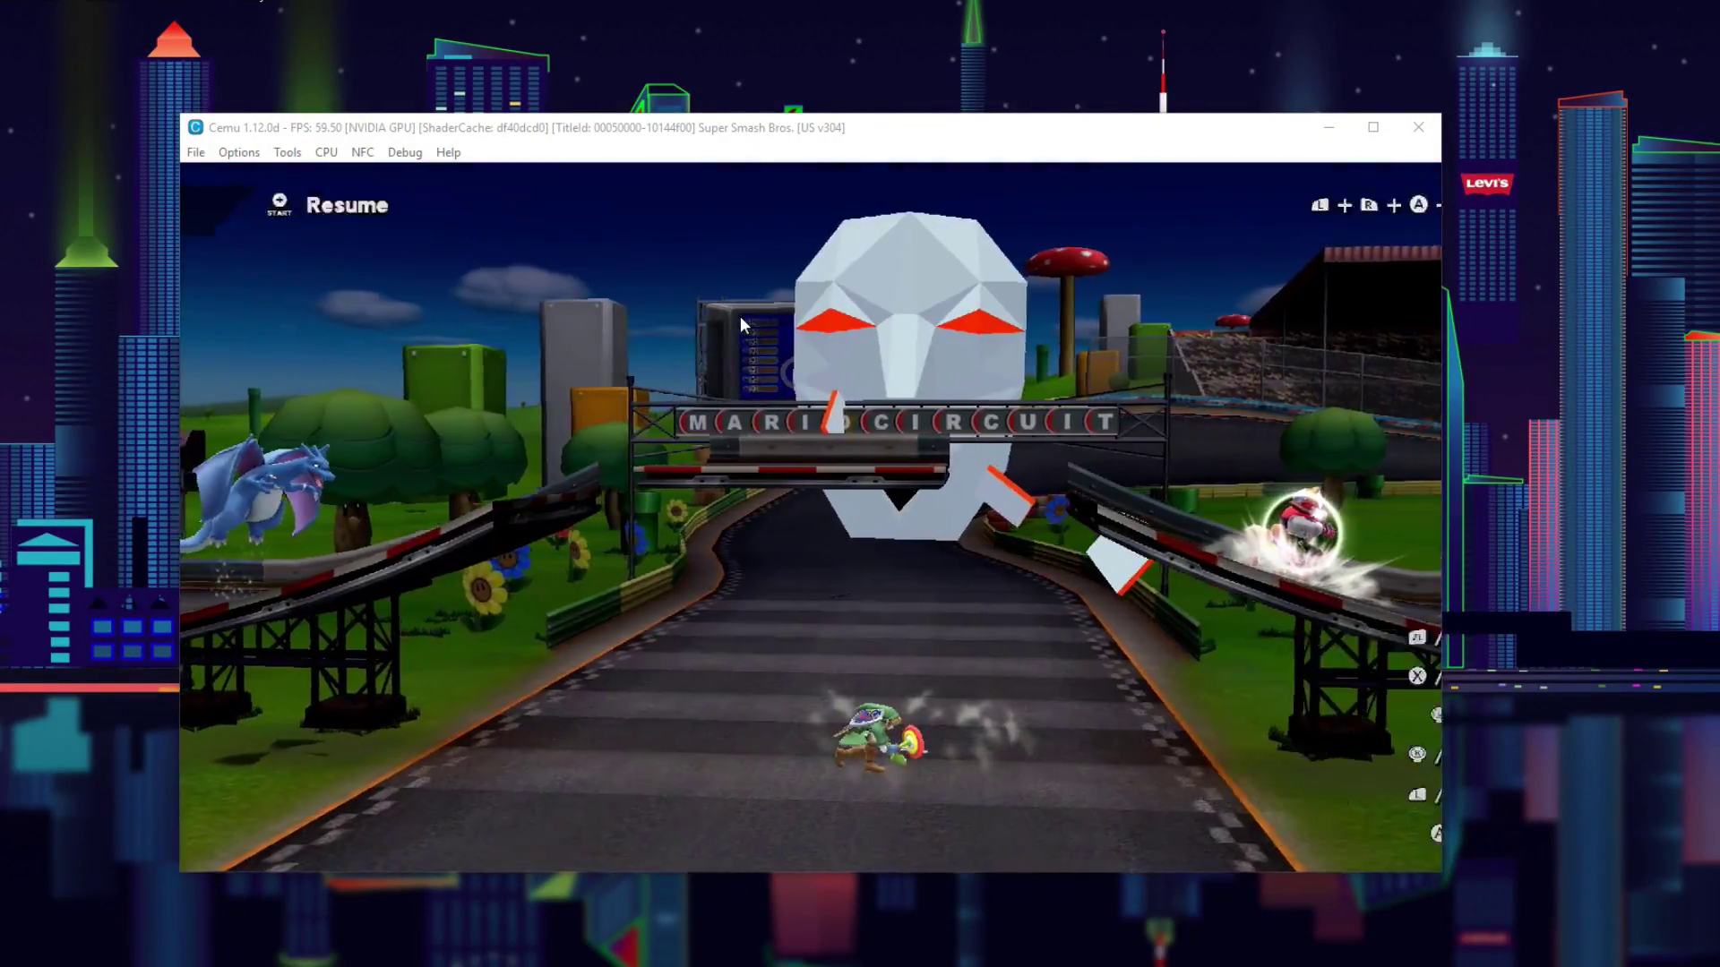
{"action": "key", "text": "Return"}
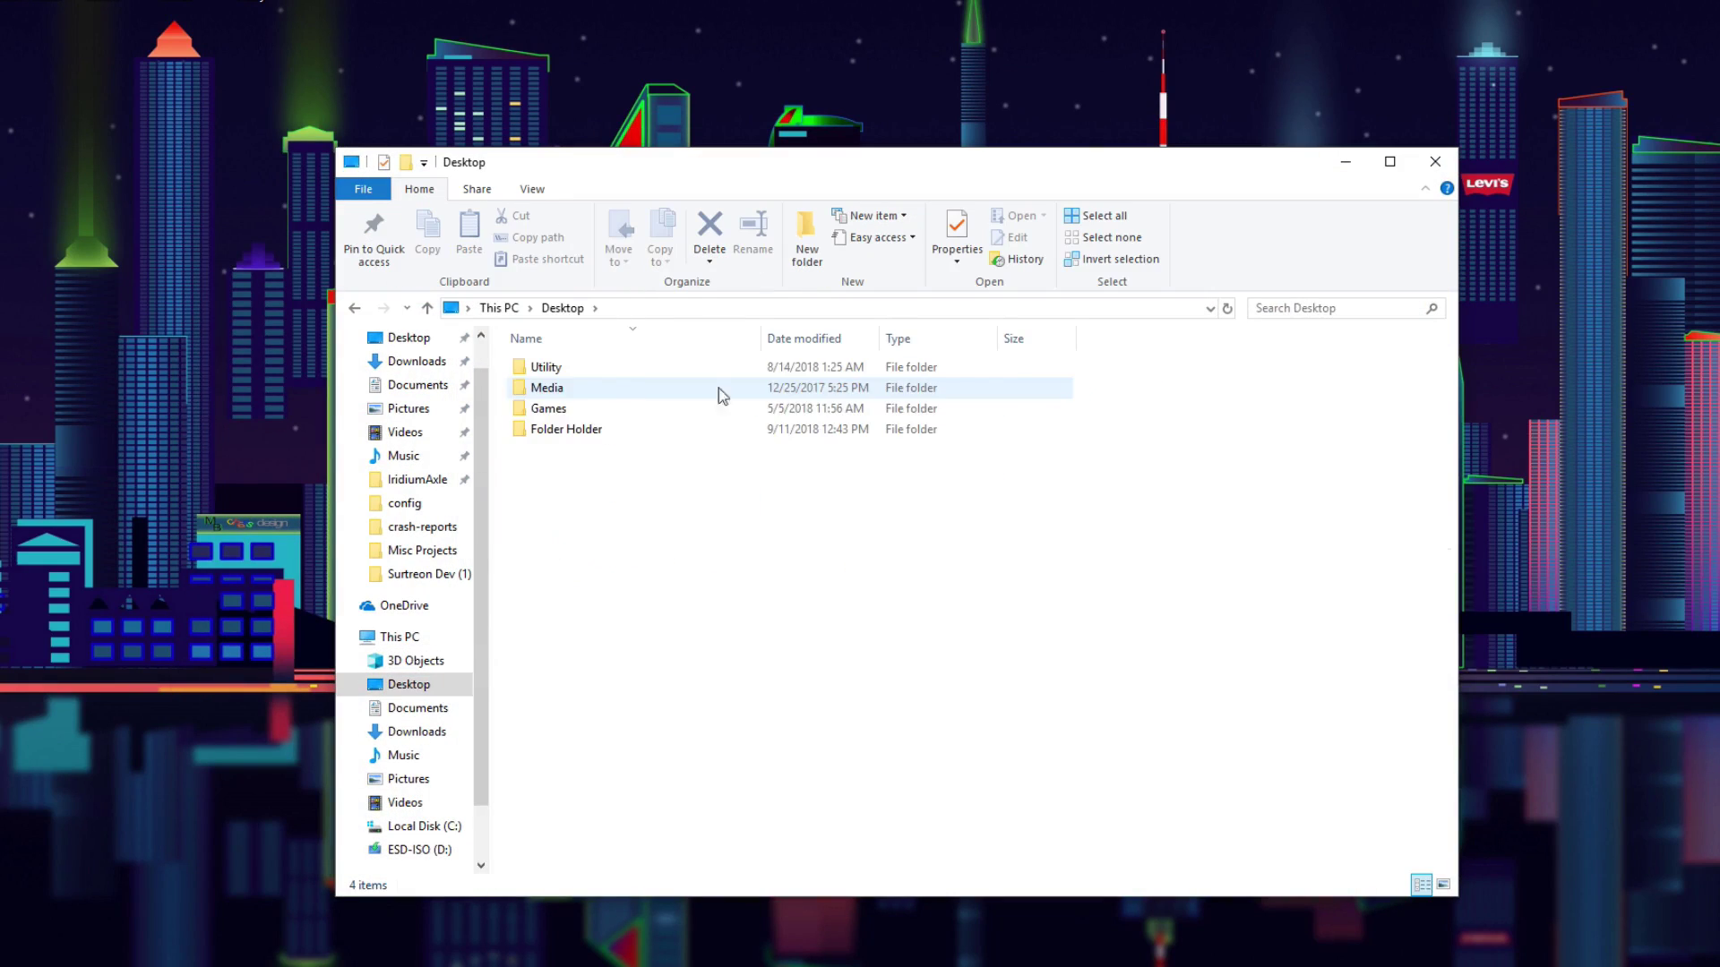
Open Games > MH3U Stuff > cemu_1.12.0 > shaderCache > precompiled from the Desktop folder to check the cache files.
{"action": "double_click", "coordinate": [549, 408]}
{"action": "double_click", "coordinate": [560, 367]}
{"action": "double_click", "coordinate": [573, 368]}
{"action": "double_click", "coordinate": [564, 506]}
{"action": "double_click", "coordinate": [576, 368]}
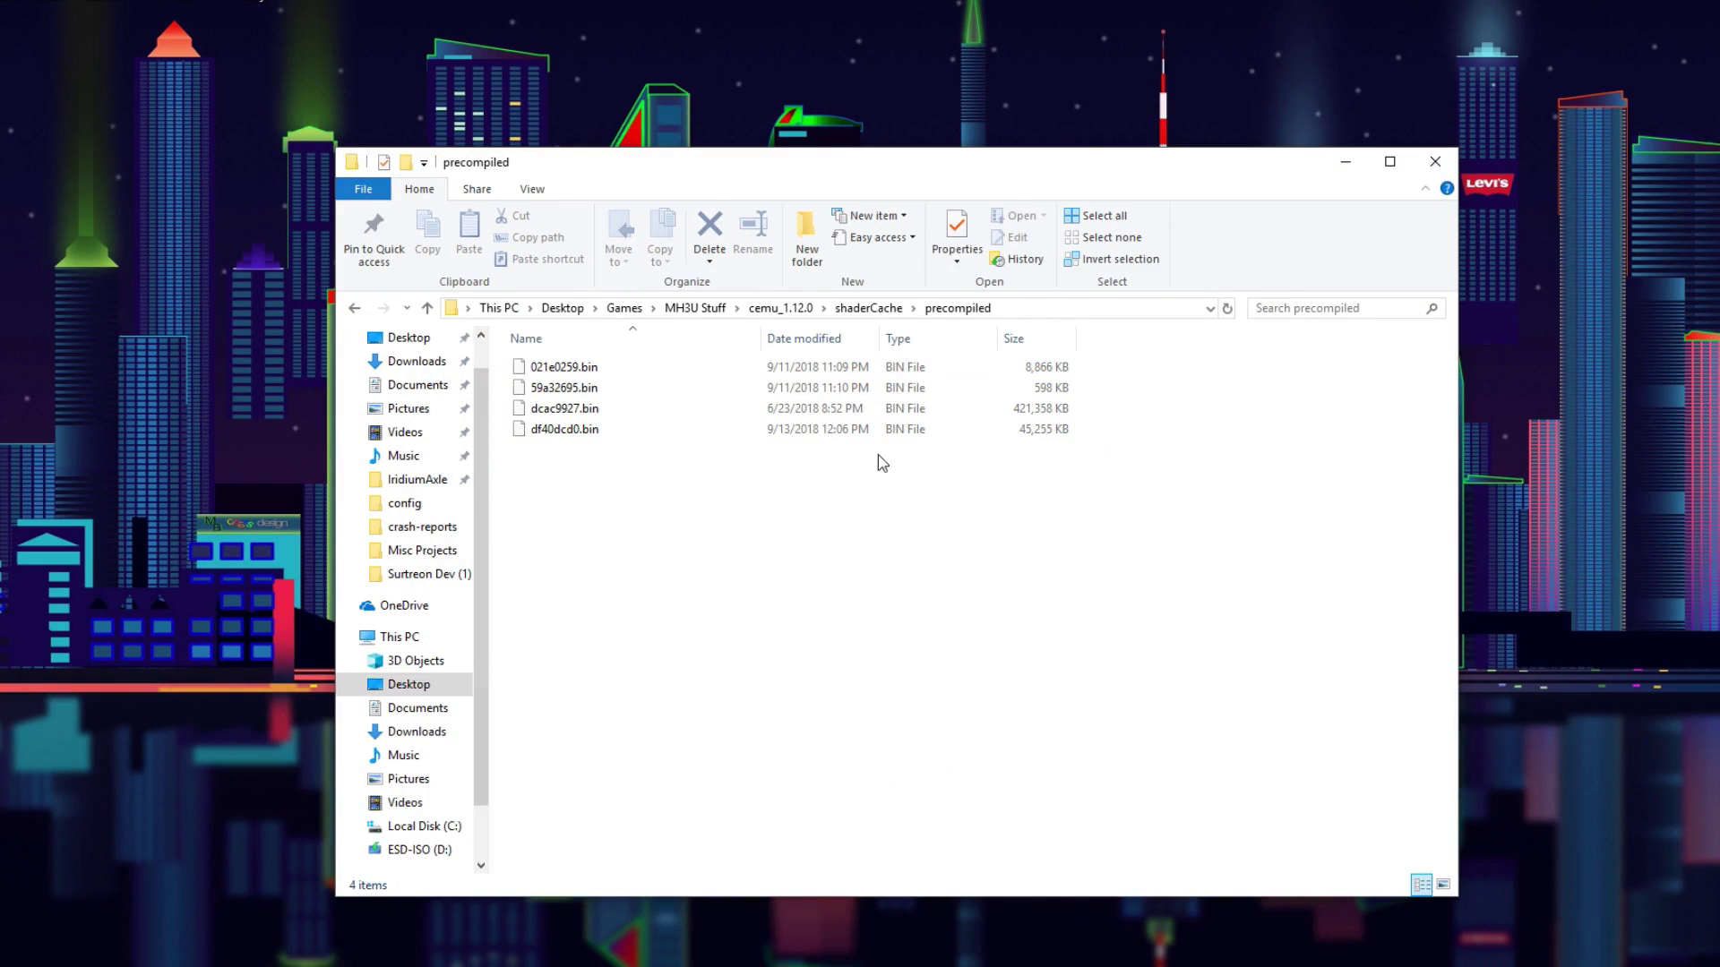